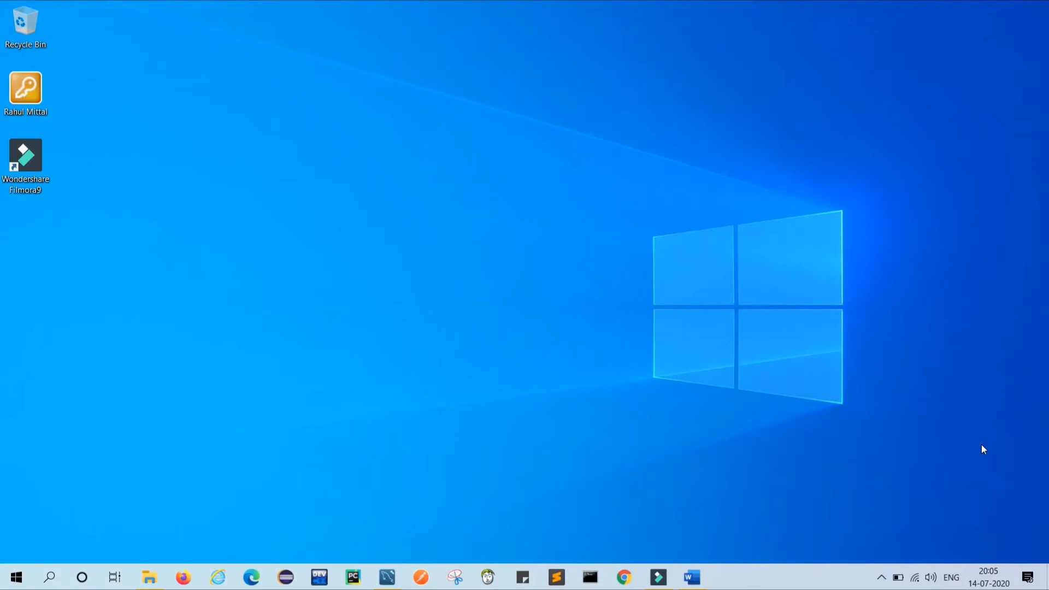
# Bring MySQL Workbench to the front from the taskbar.
pyautogui.click(387, 577)
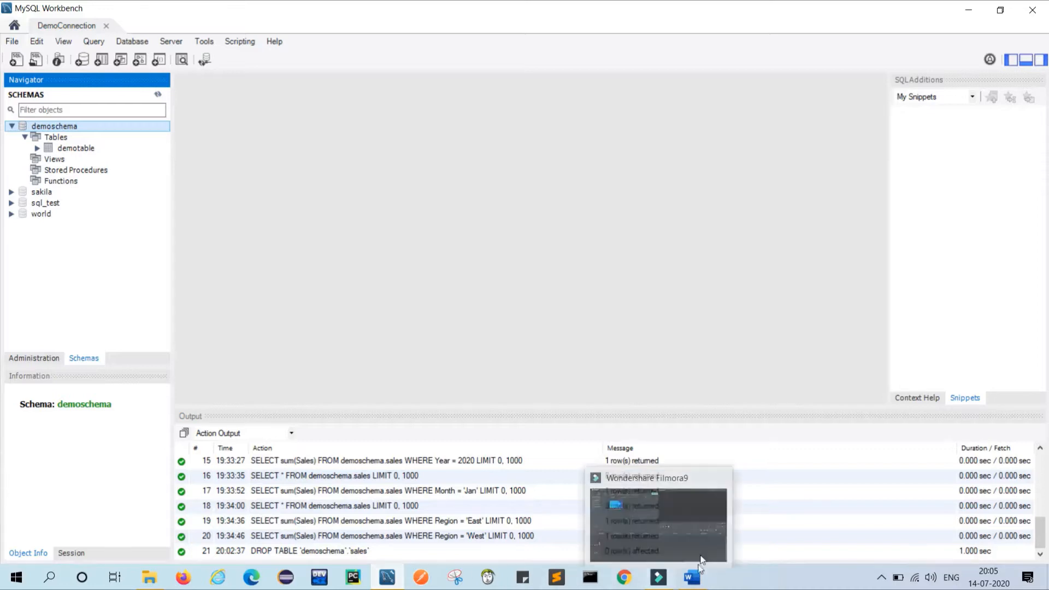
# Switch to the MySql Word document listing the Video2 steps.
pyautogui.click(696, 584)
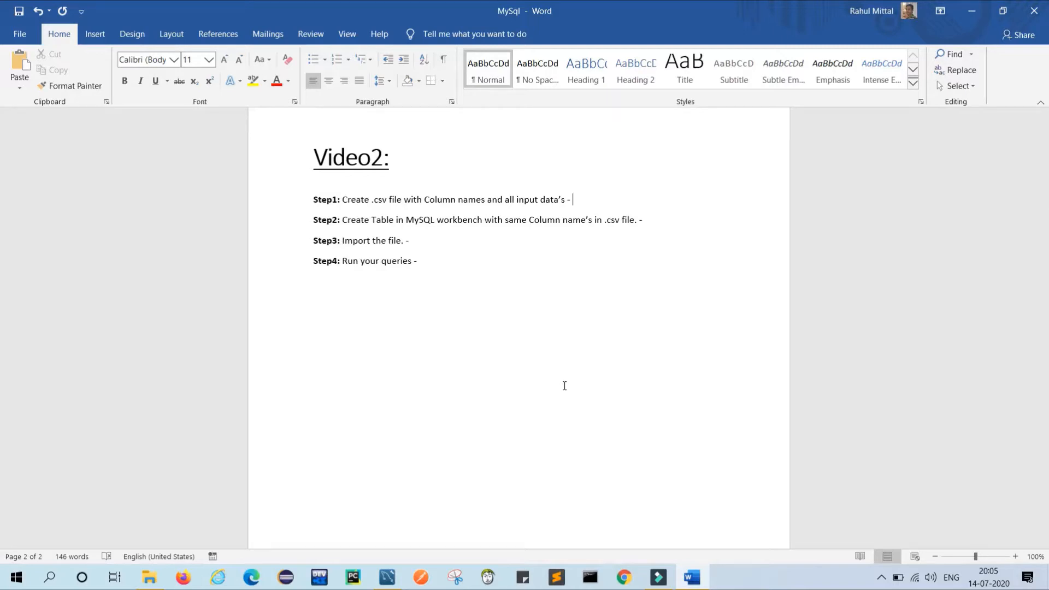
# Open the Sales file from the MySQL Database folder in Excel.
pyautogui.click(149, 576)
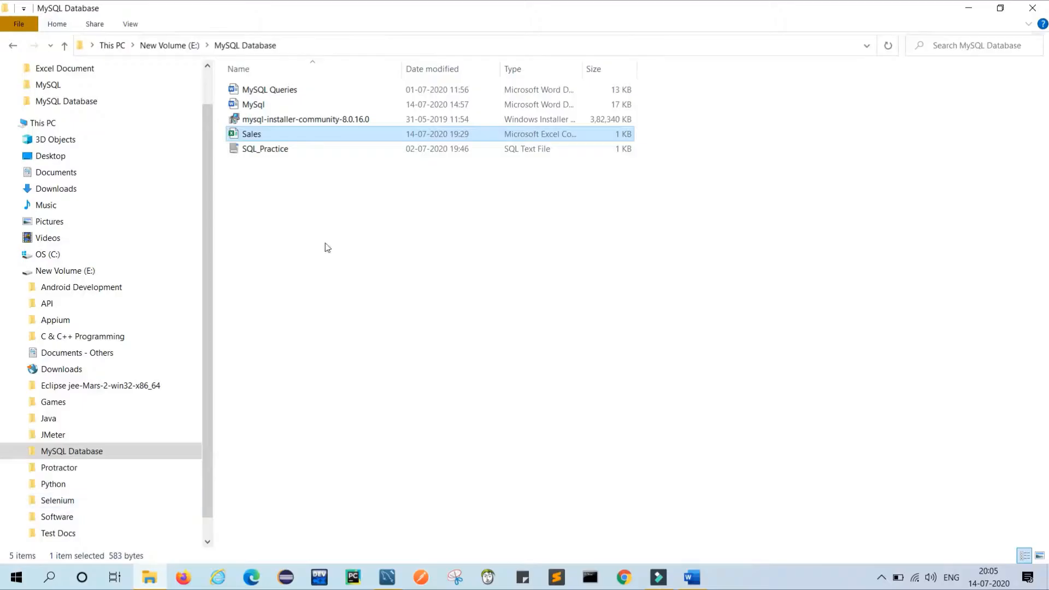
pyautogui.rightClick(261, 139)
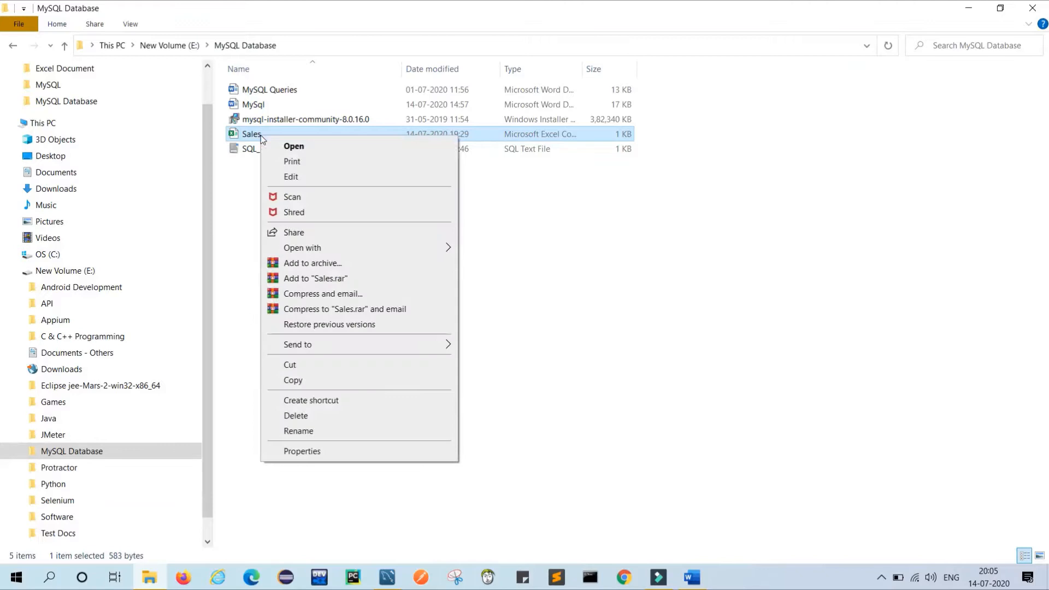
pyautogui.click(294, 145)
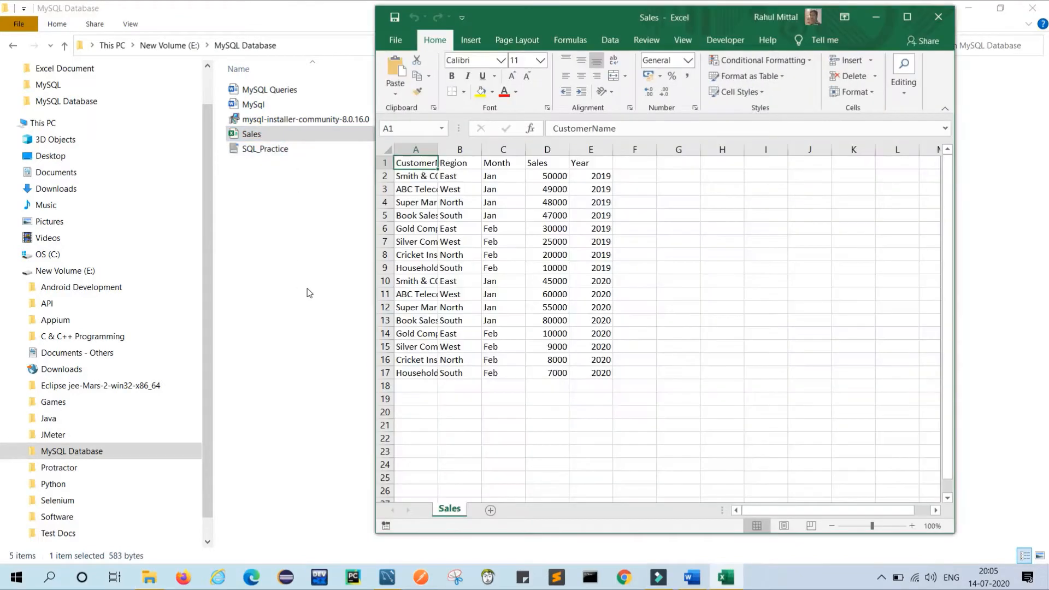
# Auto-fit column A and confirm Save As offers CSV (Comma delimited) in the MySQL Database folder.
pyautogui.doubleClick(437, 149)
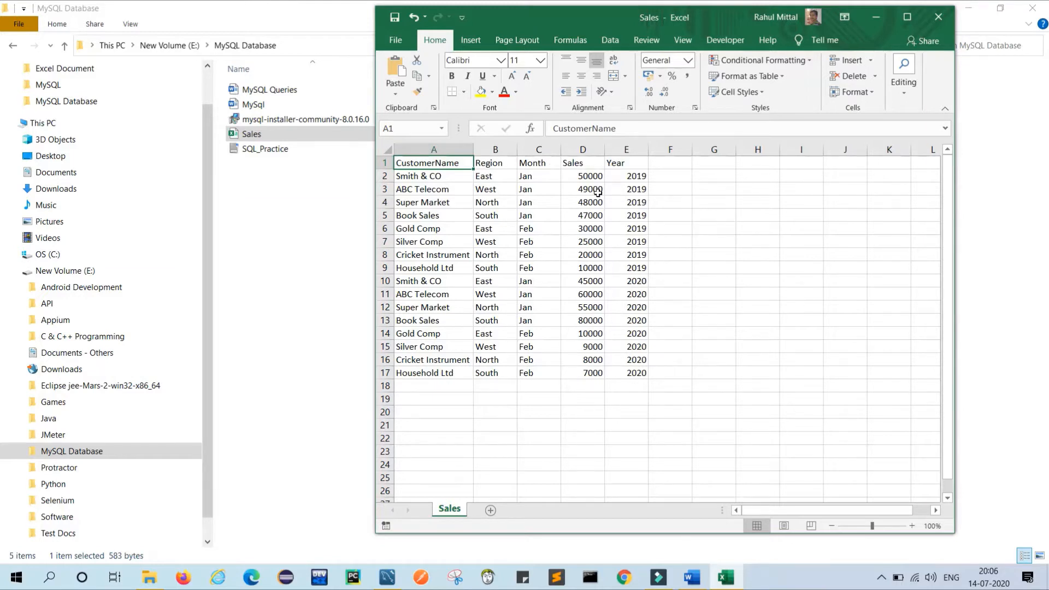
pyautogui.click(392, 43)
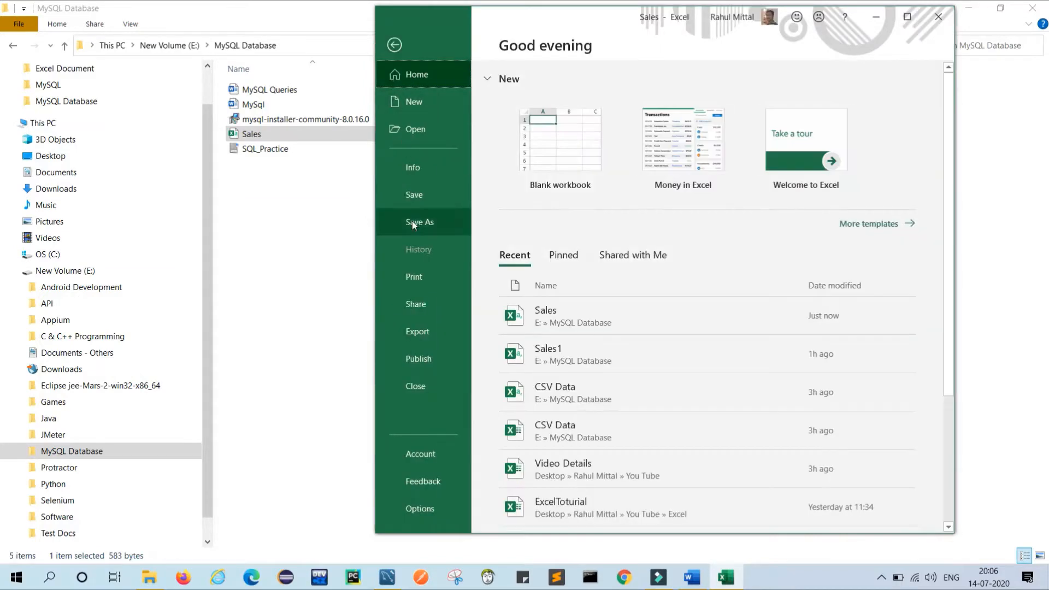
pyautogui.click(413, 223)
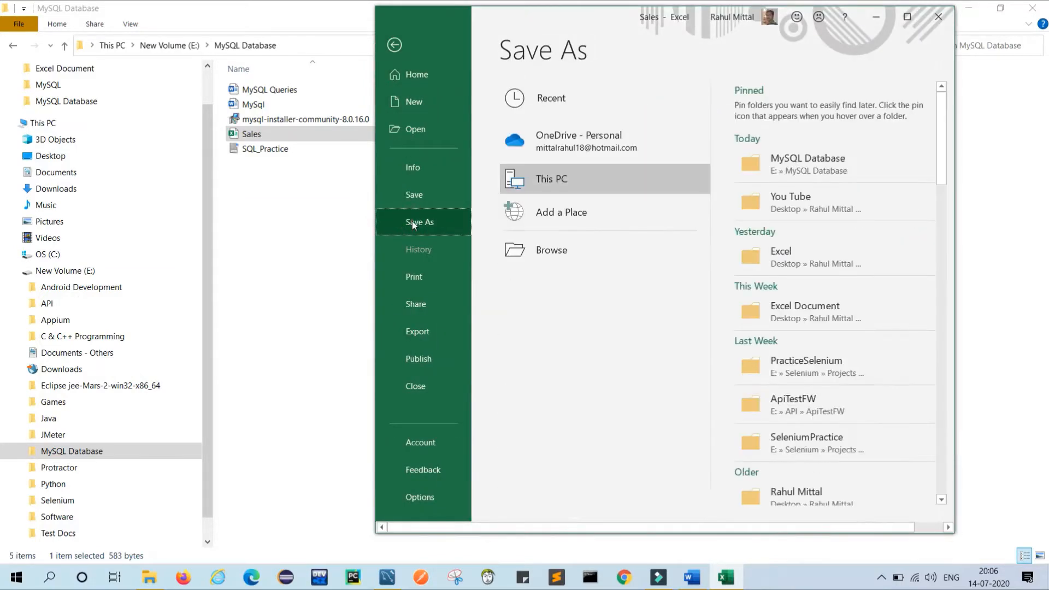
pyautogui.click(795, 167)
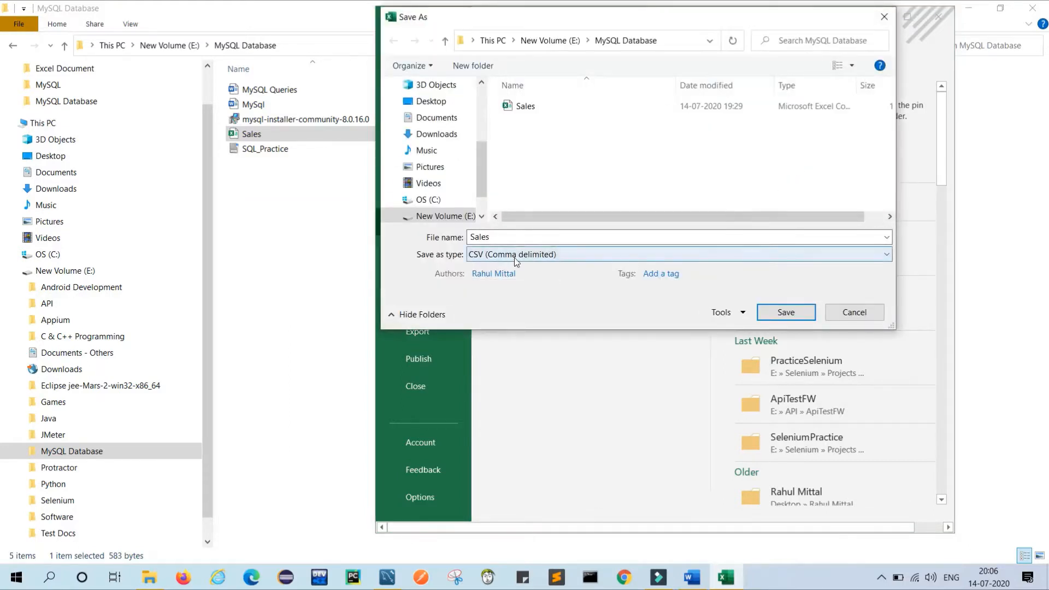
pyautogui.click(573, 254)
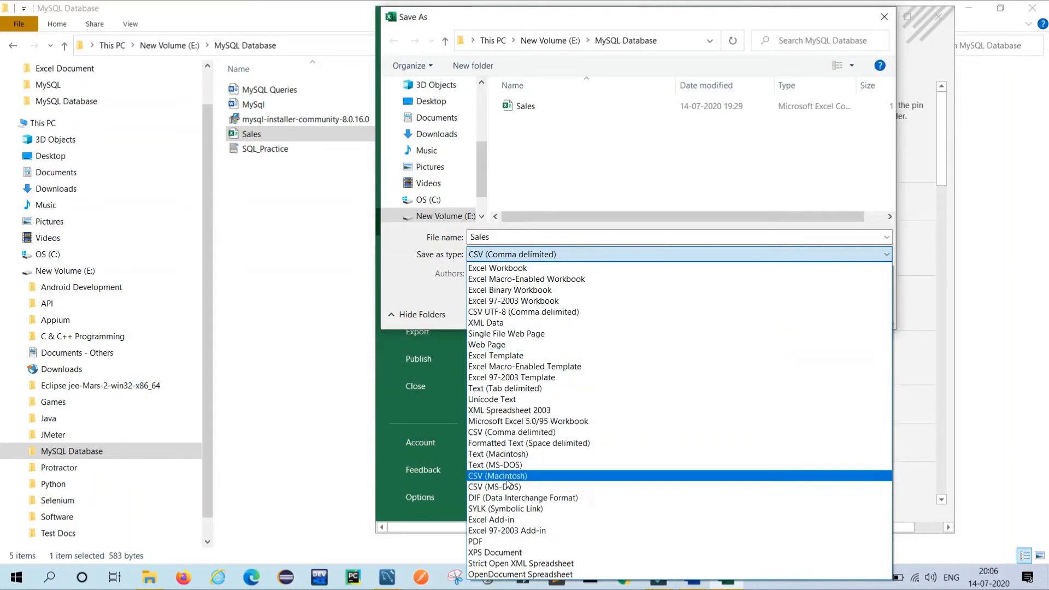
pyautogui.click(539, 259)
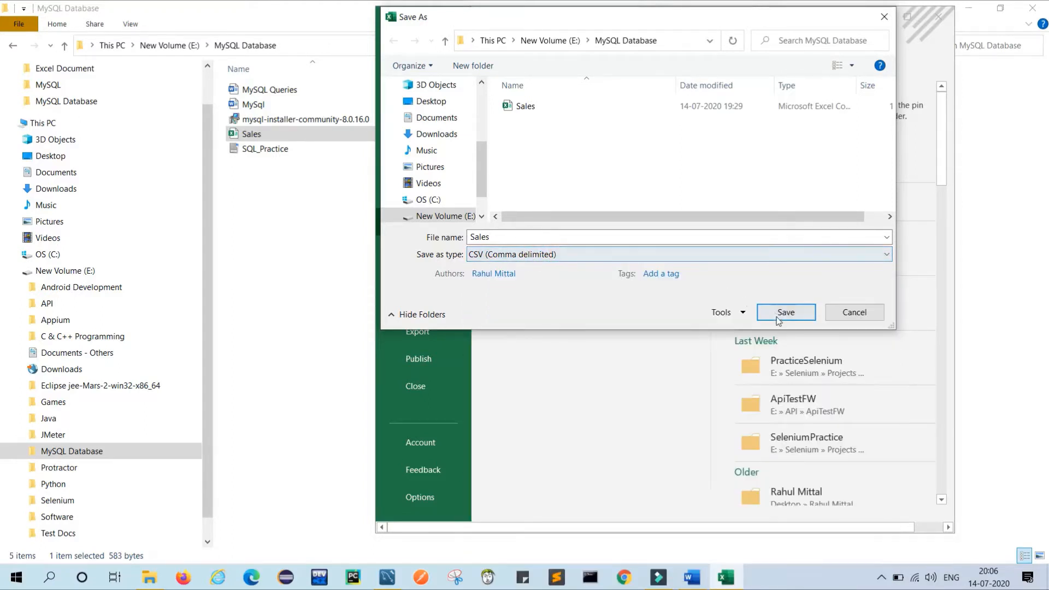
pyautogui.click(840, 312)
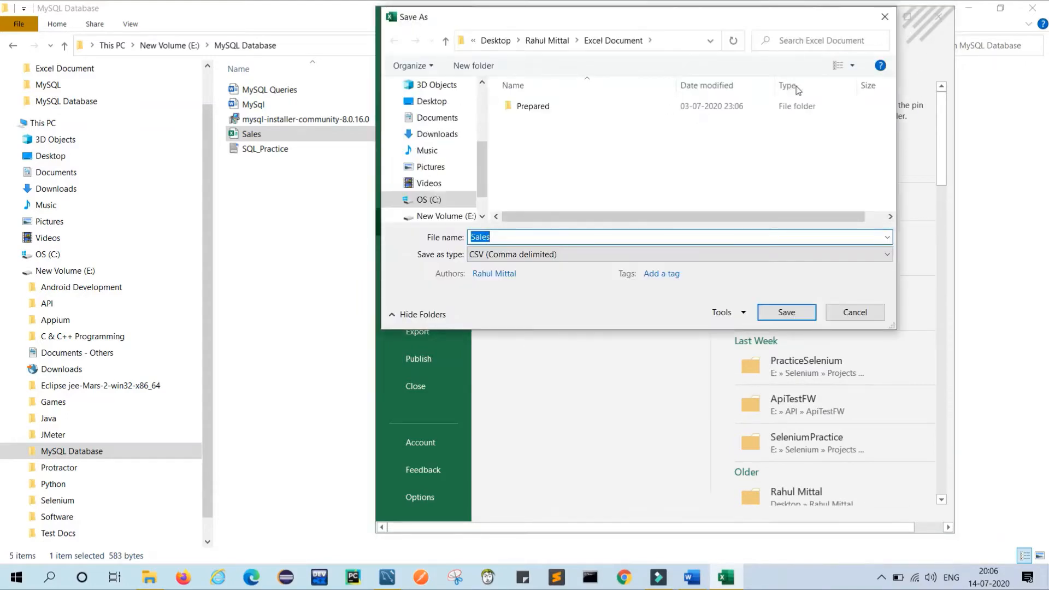
# Close the Sales workbook without saving changes.
pyautogui.click(883, 17)
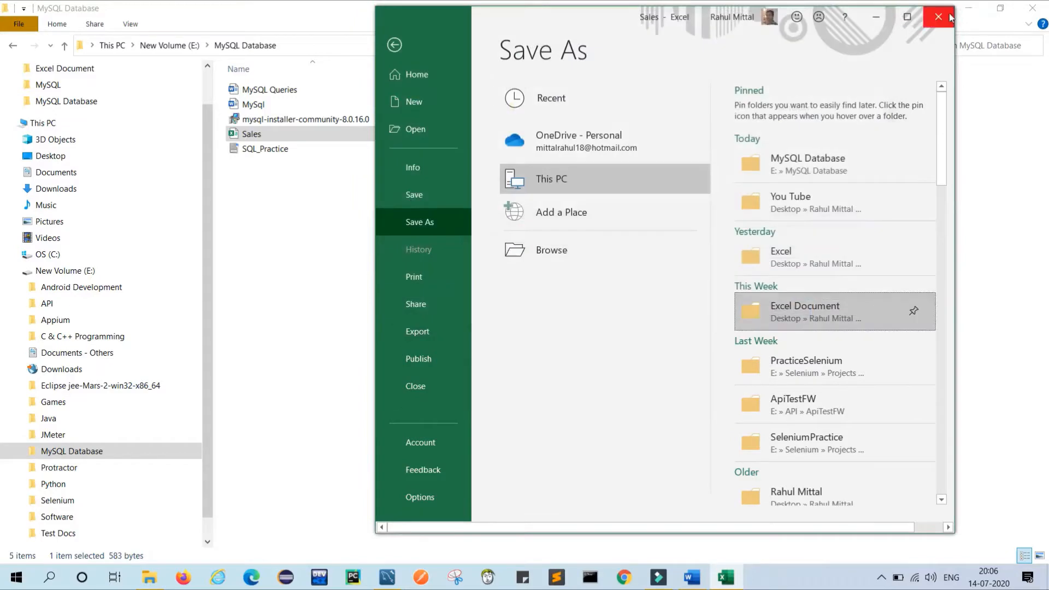
pyautogui.click(945, 20)
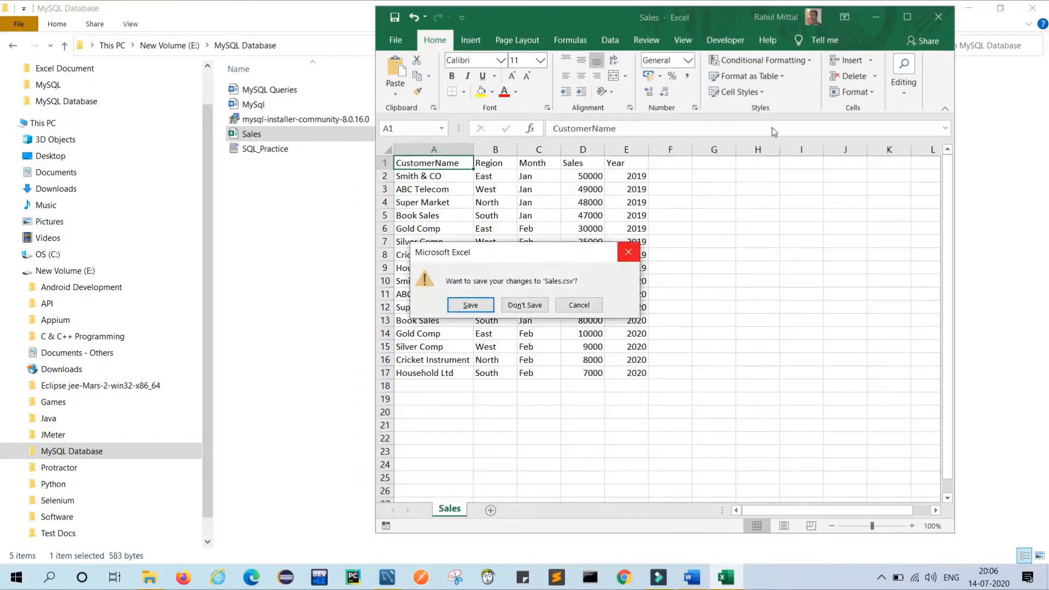
pyautogui.click(523, 306)
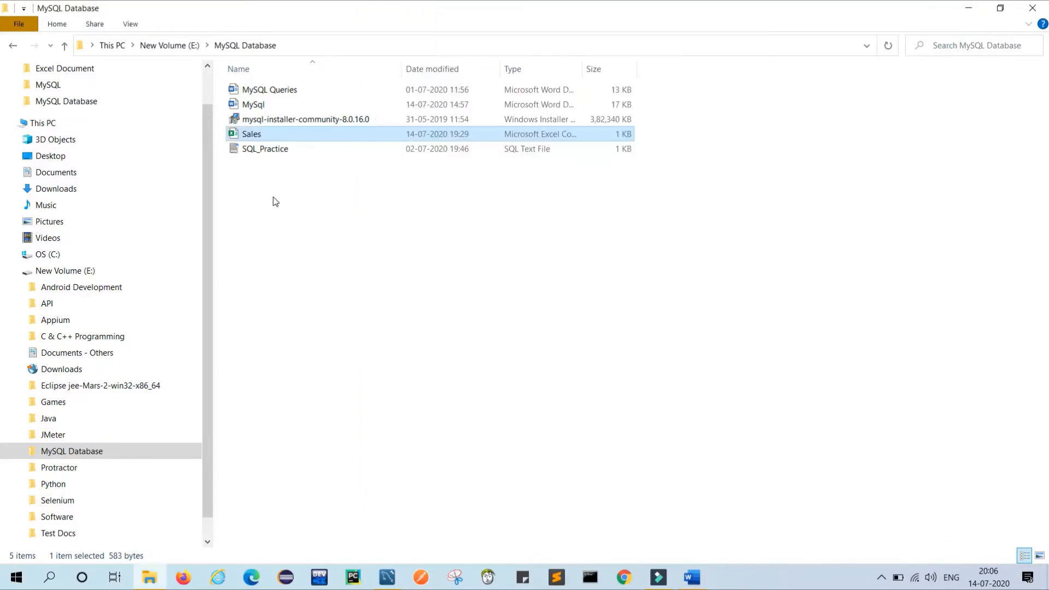
# Add 'Done' after Step1 in the Word plan, highlighted bright green, then return to Workbench.
pyautogui.click(692, 577)
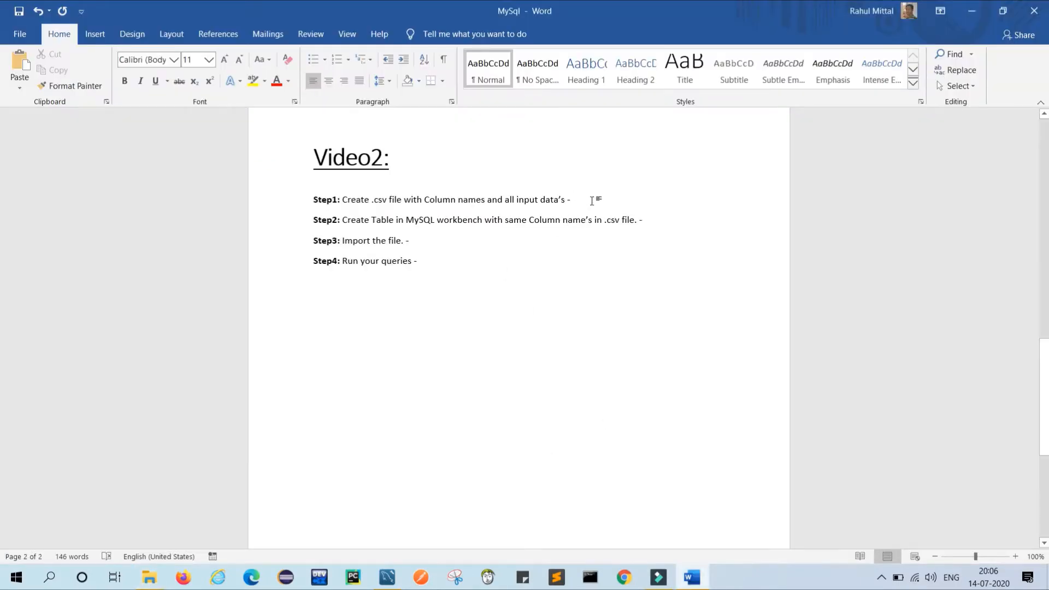
pyautogui.click(592, 200)
pyautogui.write('Done')
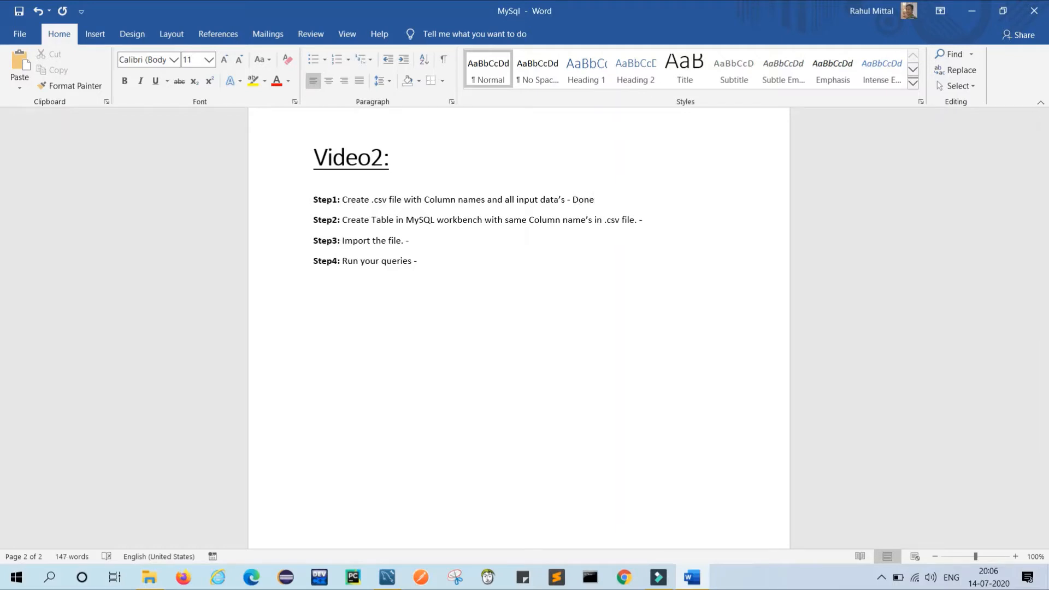
pyautogui.moveTo(593, 201); pyautogui.dragTo(572, 202)
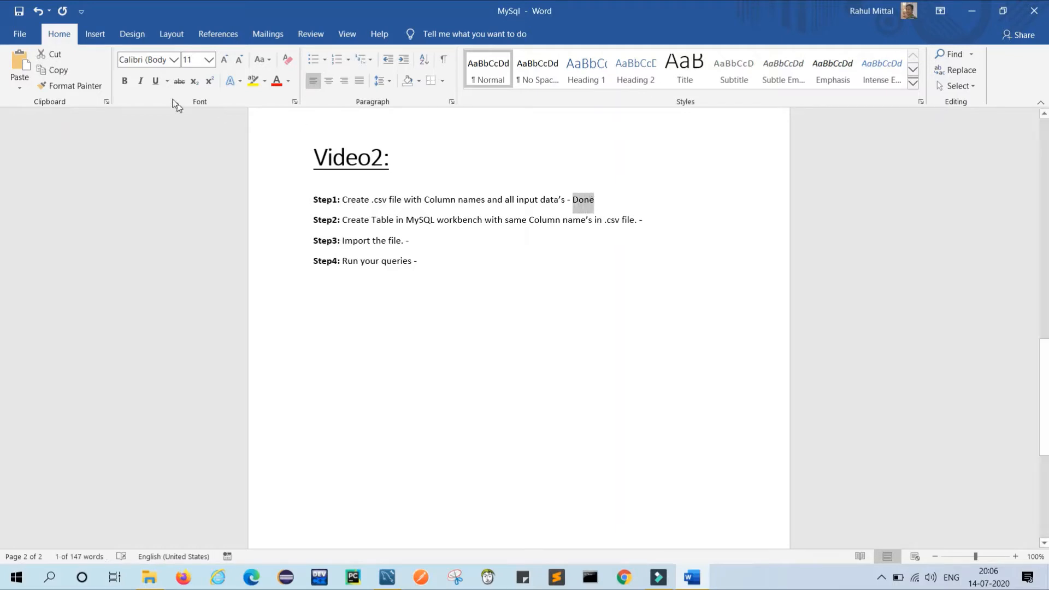
pyautogui.click(264, 82)
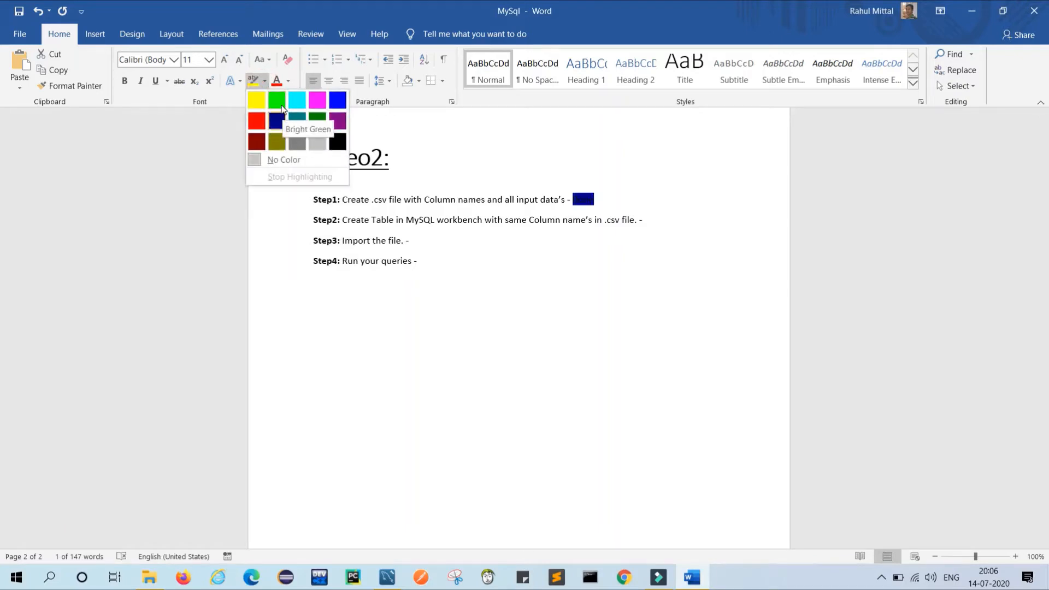
pyautogui.click(281, 107)
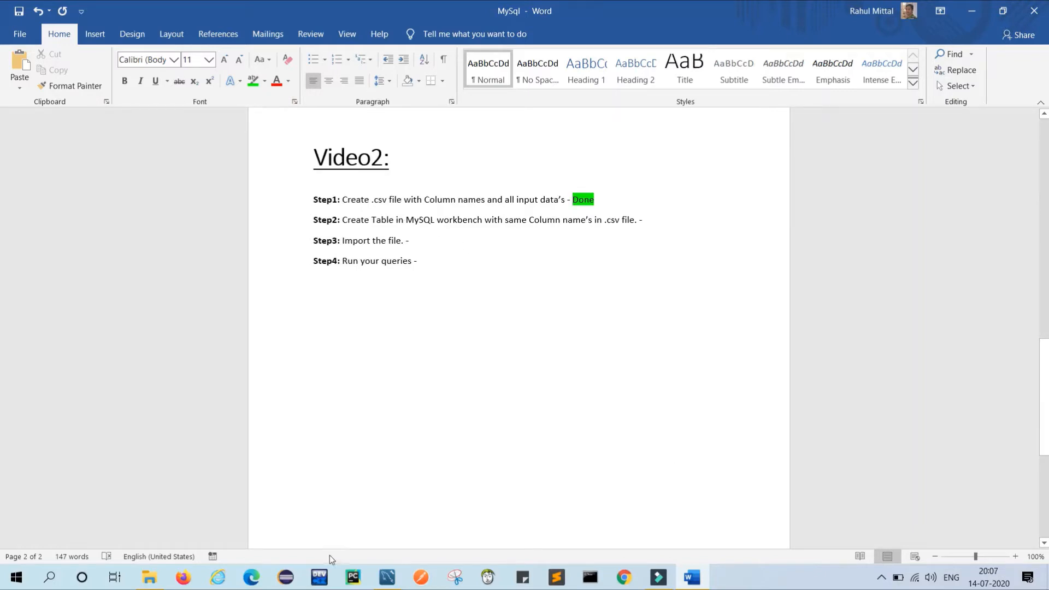
pyautogui.click(386, 577)
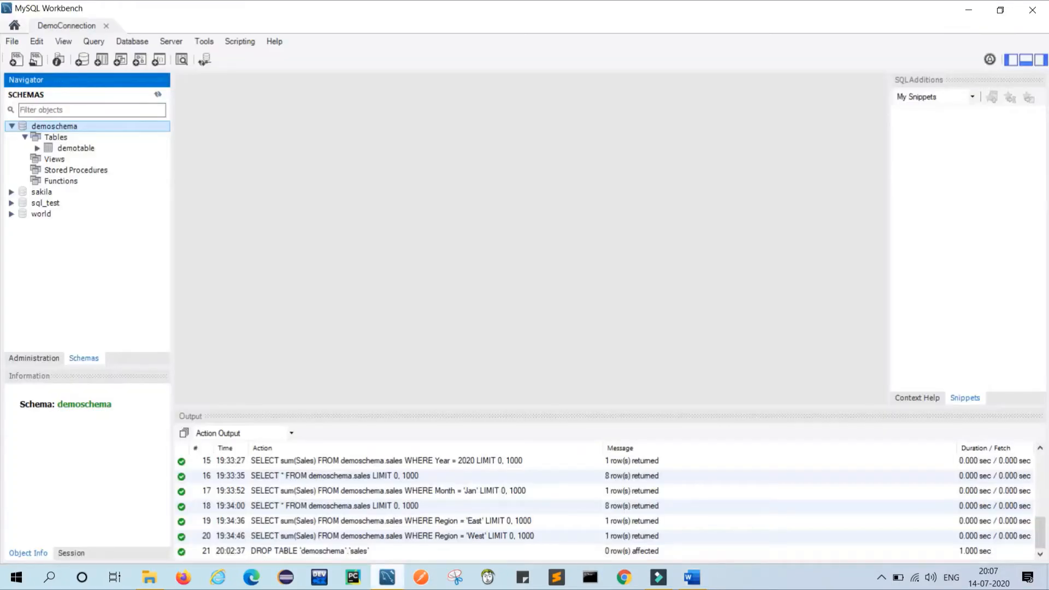
# Start a new demoschema table named DemoSales with first column CustomerName VARCHAR(100).
pyautogui.rightClick(60, 143)
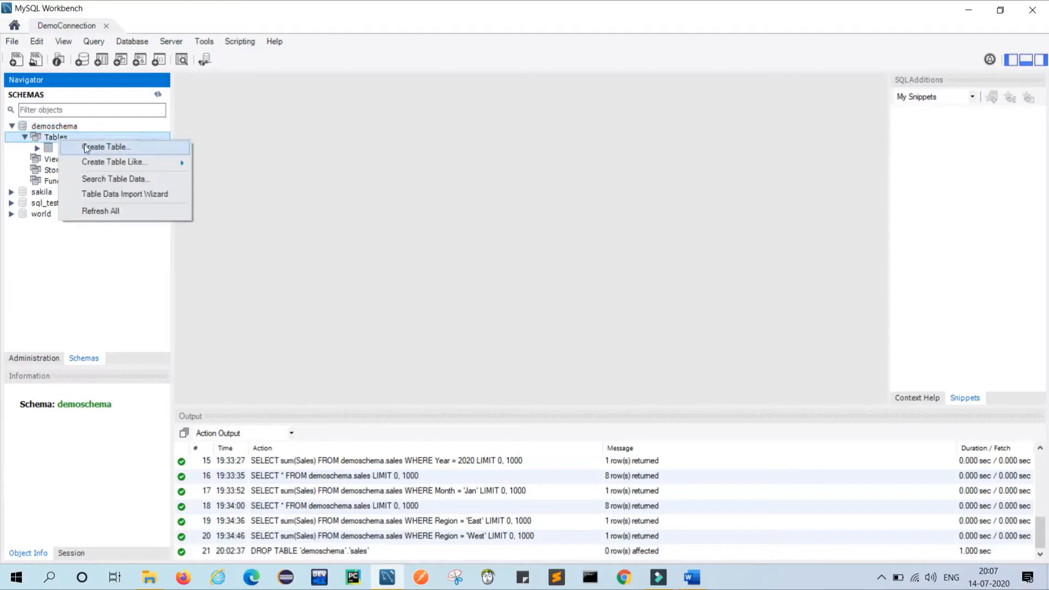
pyautogui.click(84, 145)
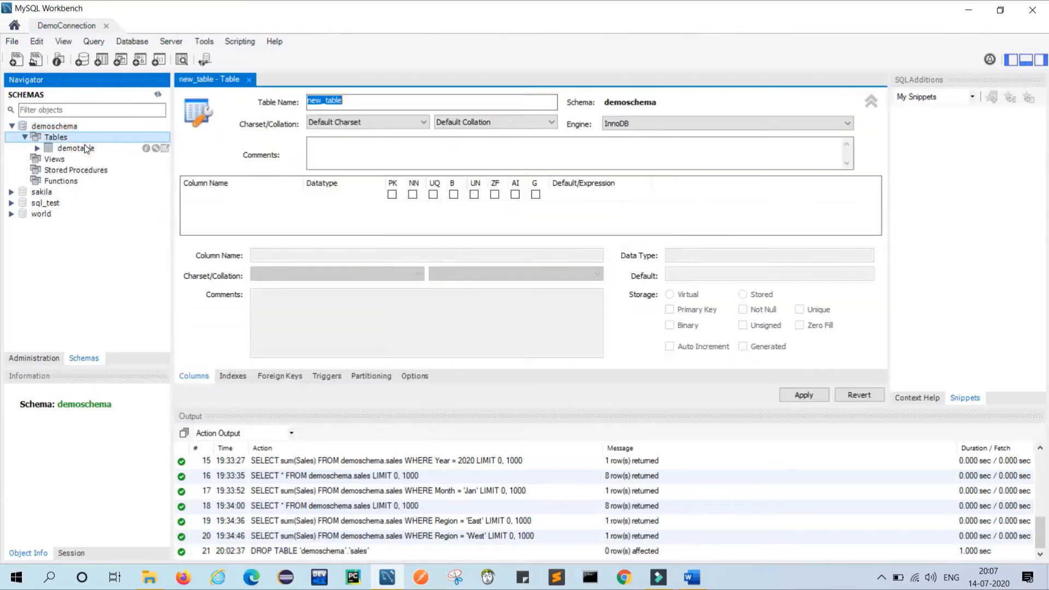
pyautogui.write('DemoSales')
pyautogui.doubleClick(216, 195)
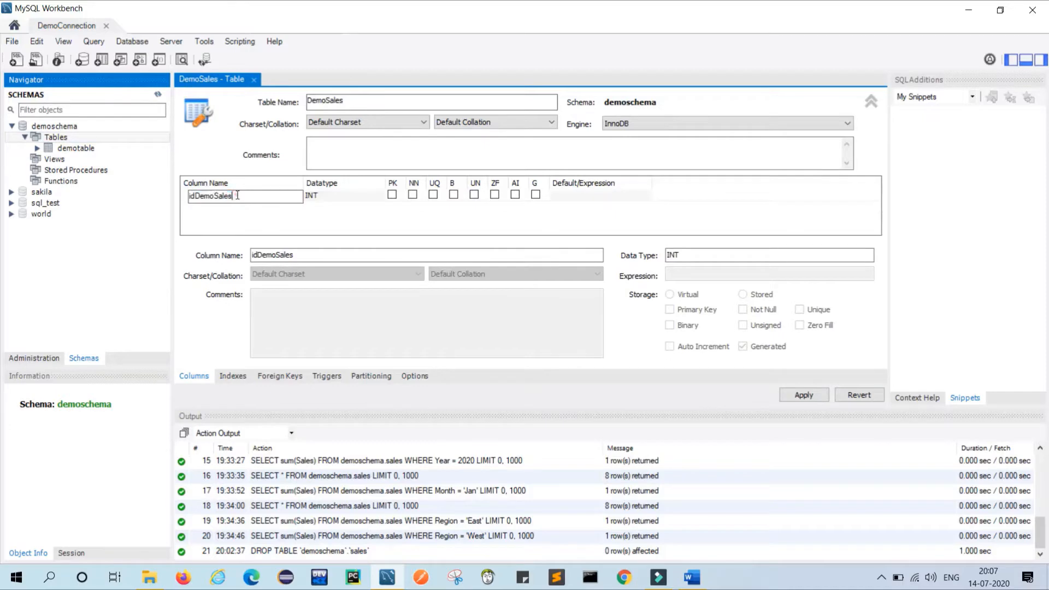
pyautogui.click(237, 195)
pyautogui.doubleClick(238, 196)
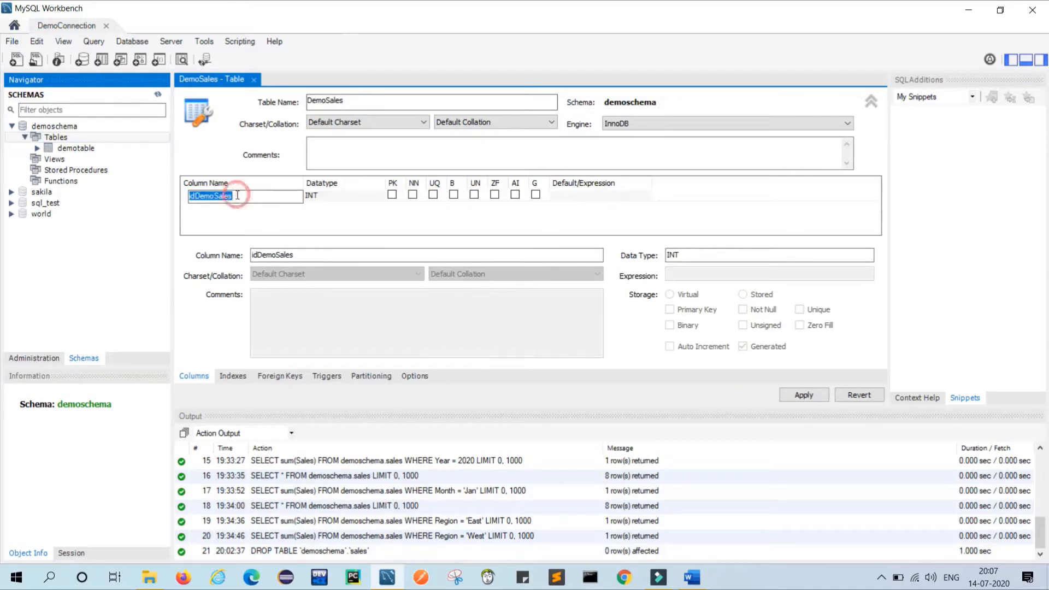
pyautogui.write('Custom')
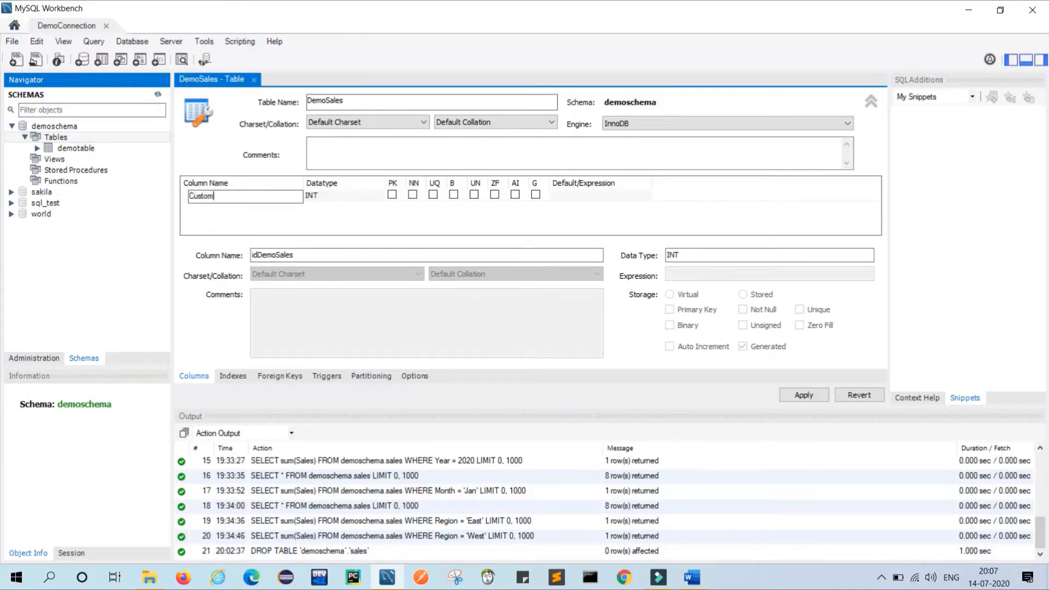
pyautogui.write('erName')
pyautogui.press('Return')
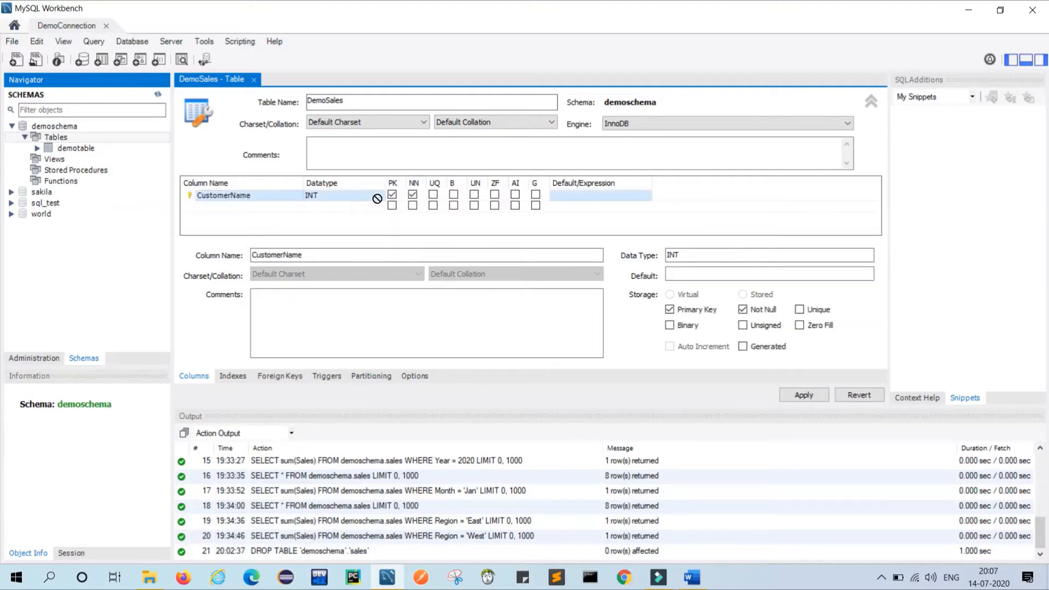
pyautogui.click(381, 200)
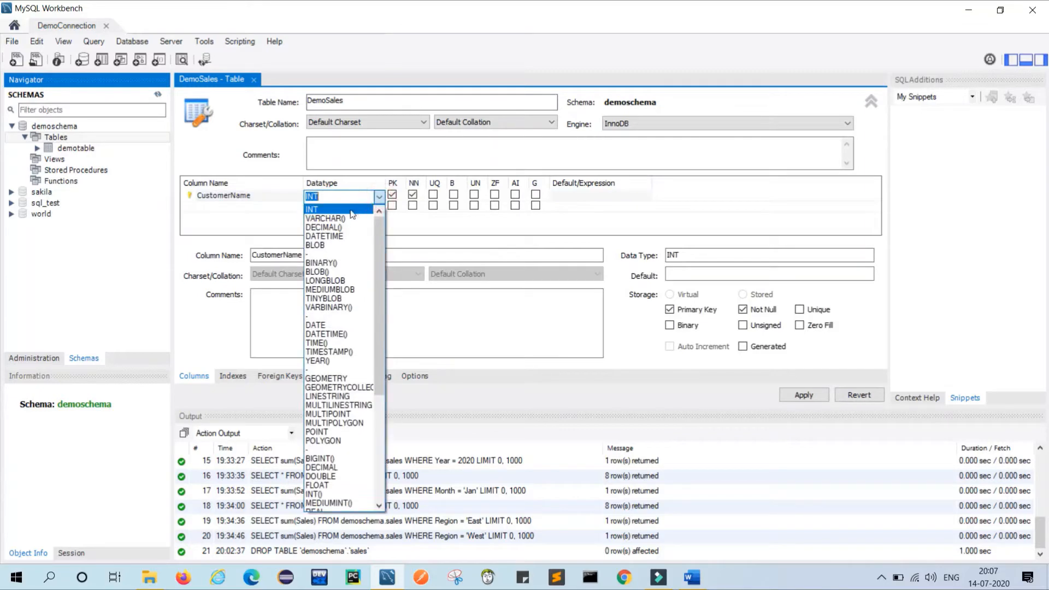
pyautogui.click(345, 220)
pyautogui.press('Left')
pyautogui.write('100')
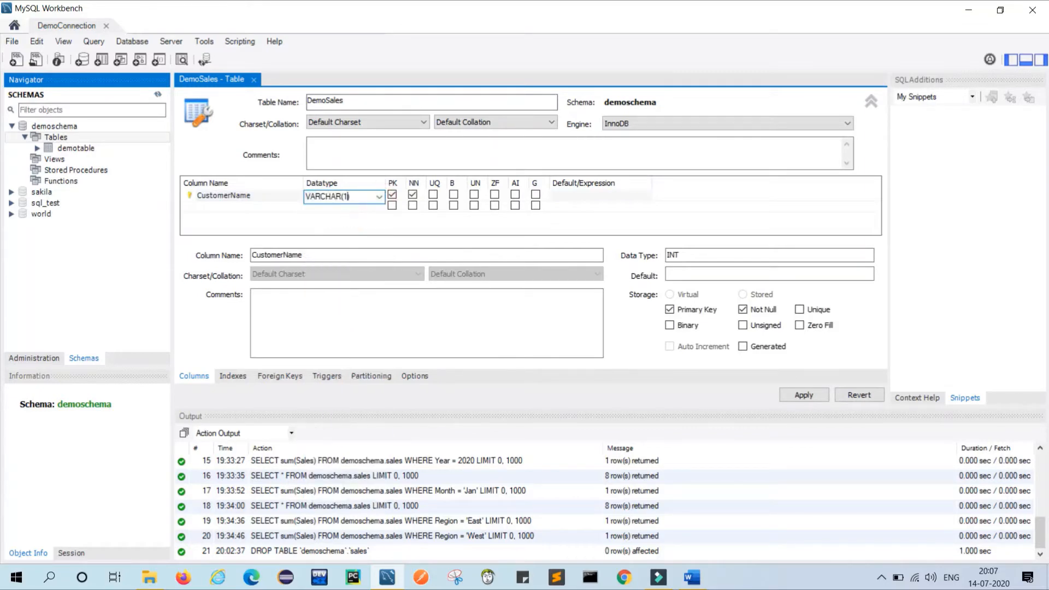
# Add a Region column as VARCHAR(100).
pyautogui.click(218, 207)
pyautogui.doubleClick(217, 206)
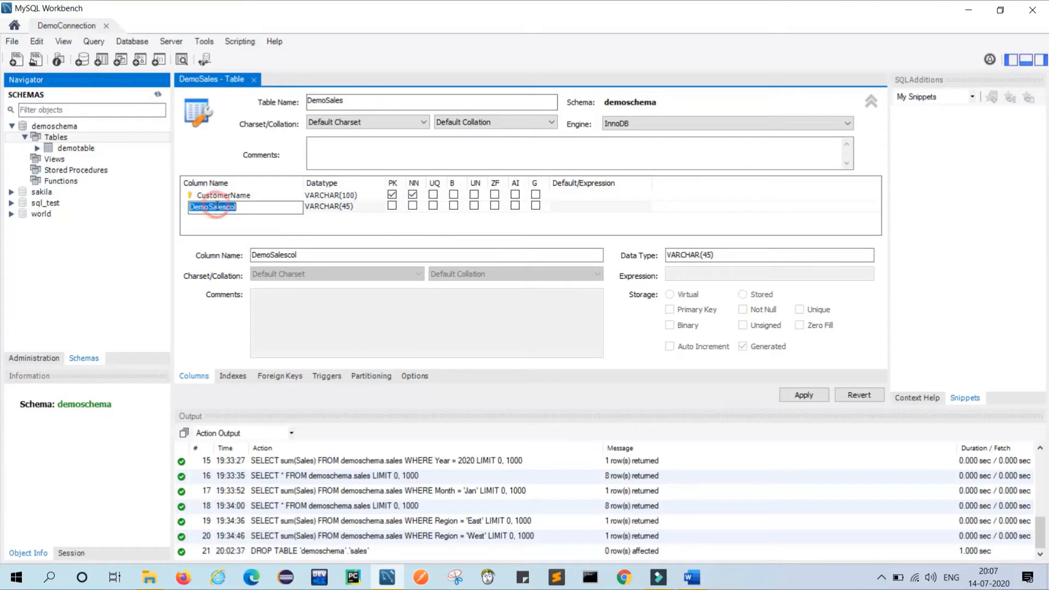
pyautogui.write('Region')
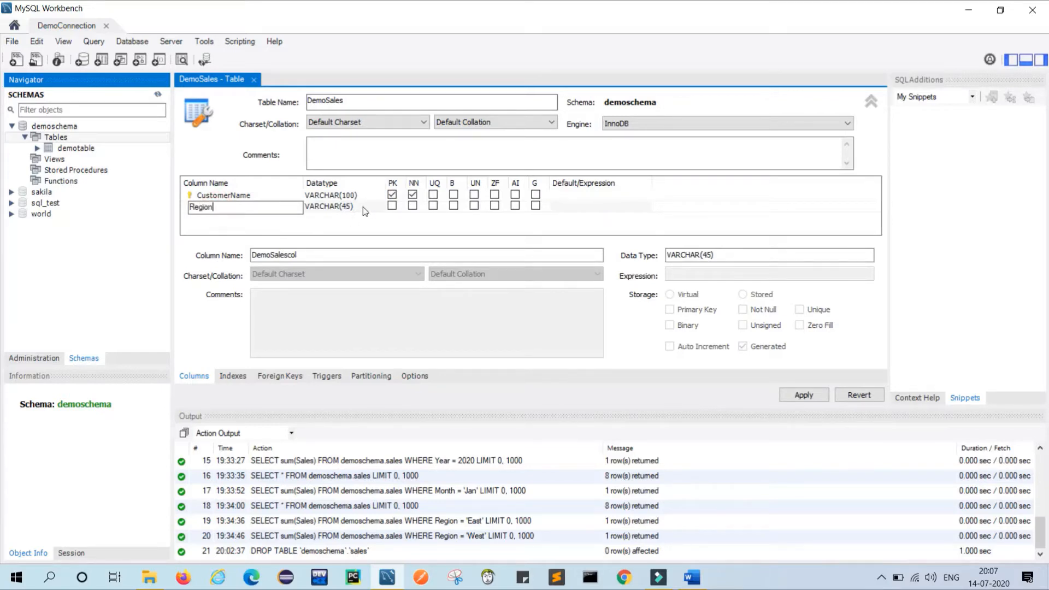
pyautogui.click(347, 210)
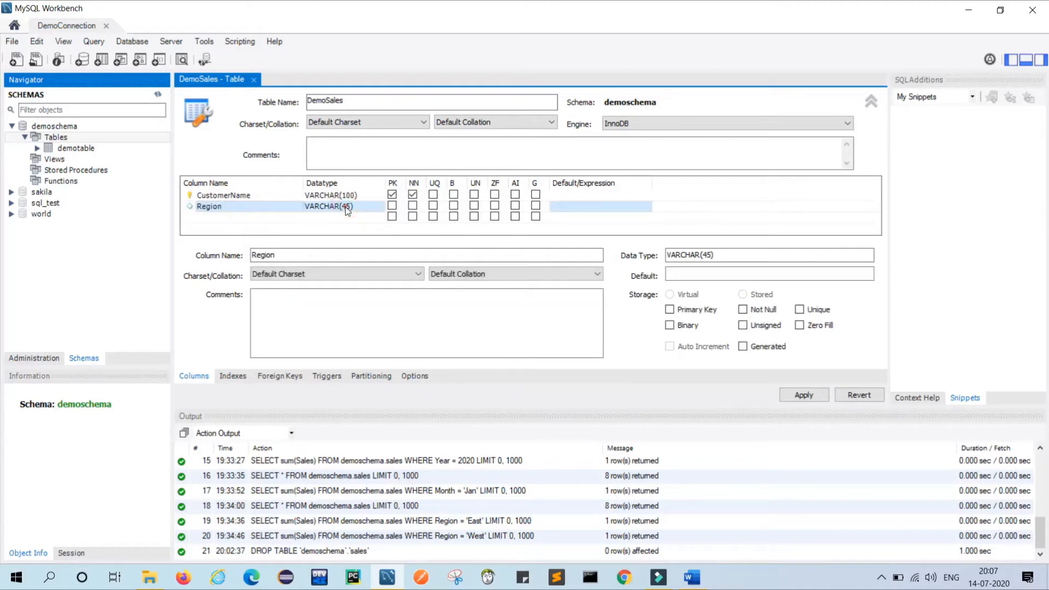
pyautogui.click(346, 208)
pyautogui.click(347, 208)
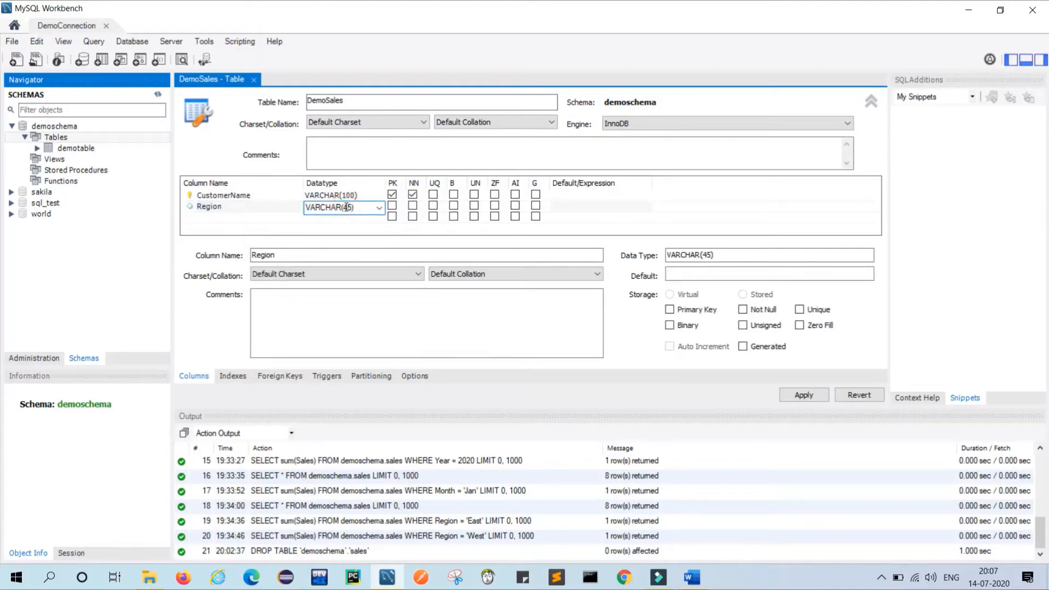
pyautogui.press('BackSpace')
pyautogui.press('BackSpace')
pyautogui.write('100')
pyautogui.click(208, 217)
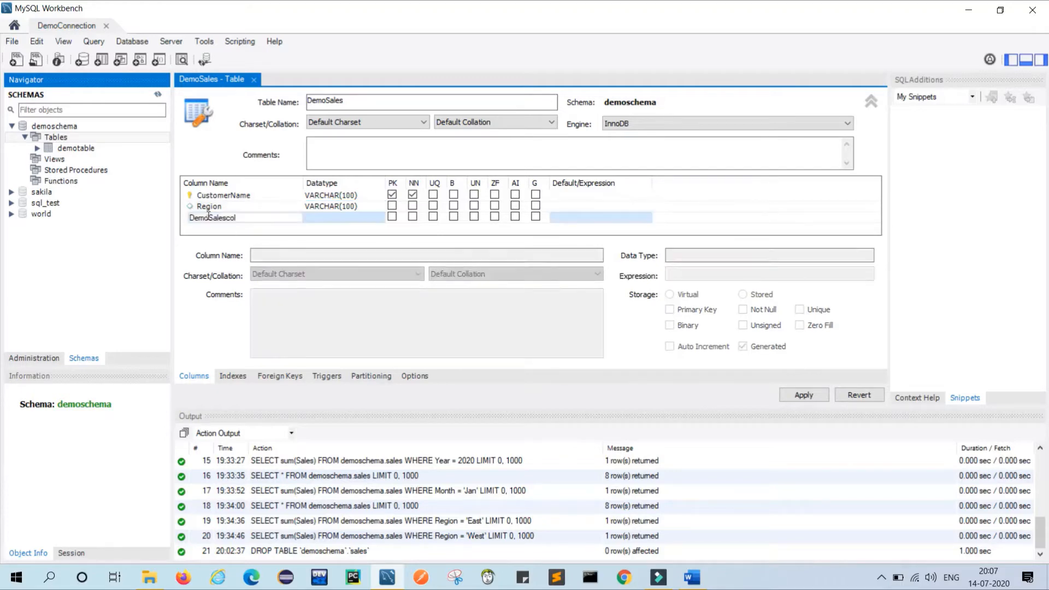
# Add a Month column as VARCHAR(100).
pyautogui.click(208, 217)
pyautogui.doubleClick(257, 219)
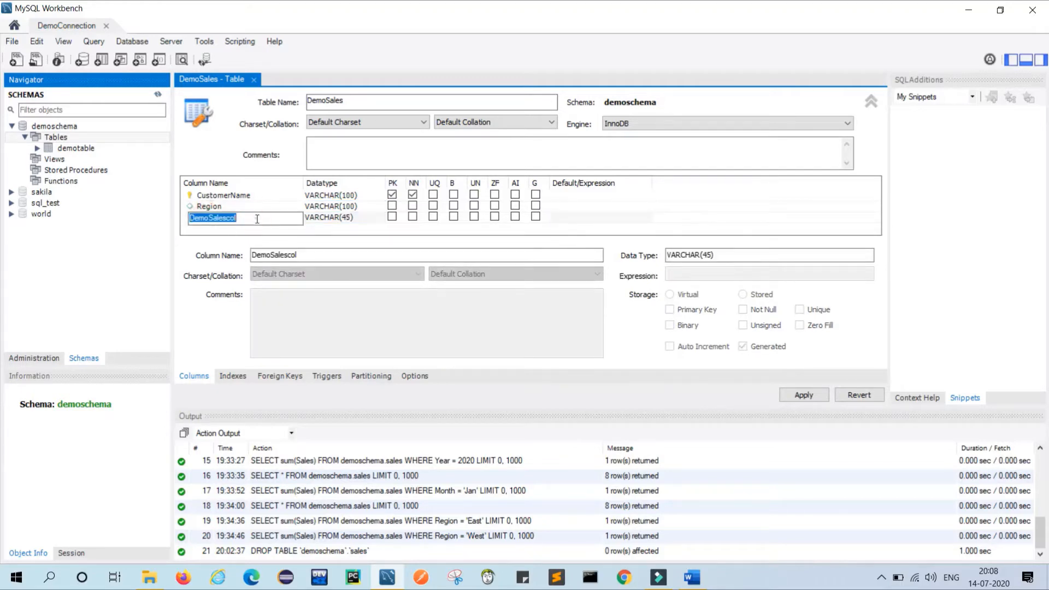
pyautogui.write('Month')
pyautogui.click(350, 218)
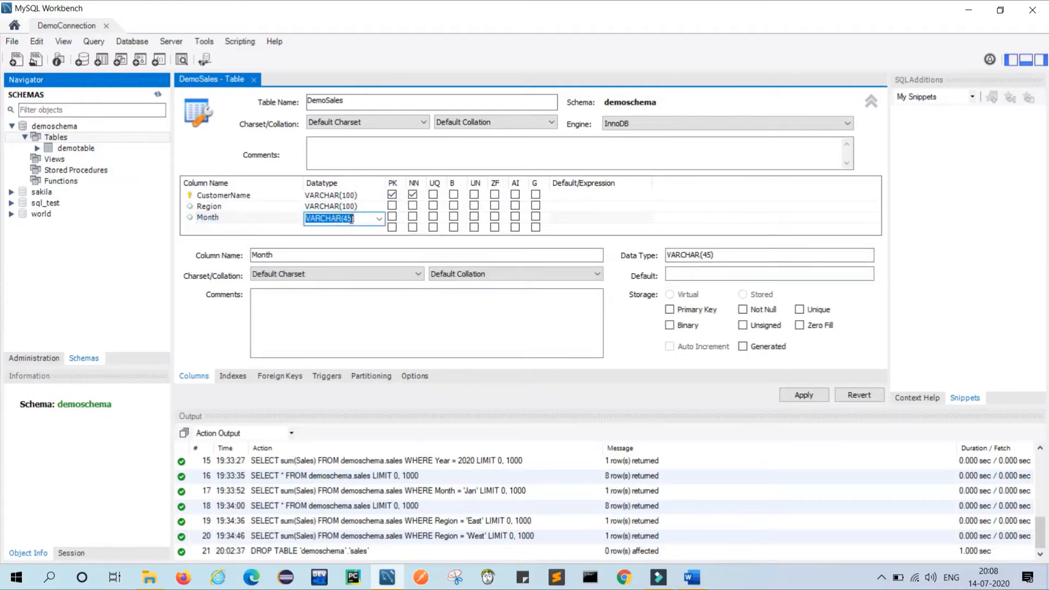
pyautogui.click(351, 219)
pyautogui.press('BackSpace')
pyautogui.press('BackSpace')
pyautogui.write('100')
# Add Sales and Year columns, both of type INT.
pyautogui.click(219, 228)
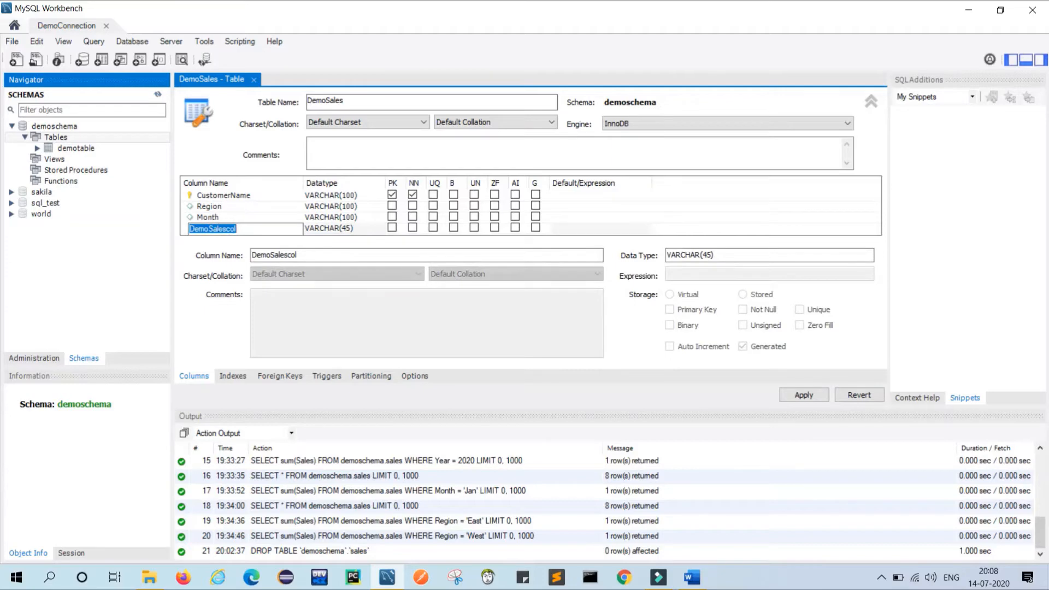
pyautogui.write('Sales')
pyautogui.click(333, 229)
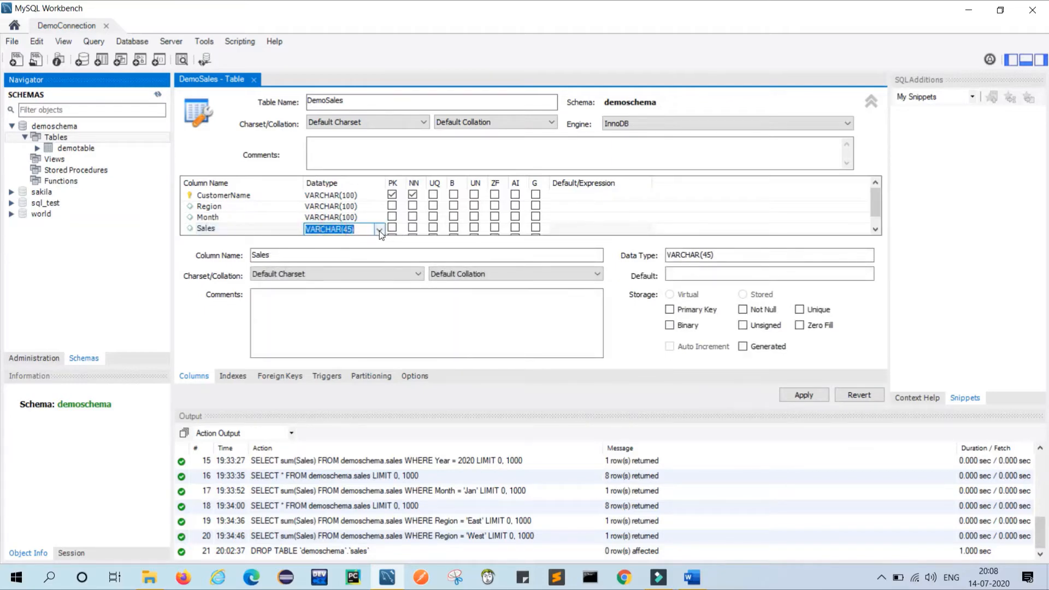
pyautogui.click(379, 229)
pyautogui.click(336, 244)
pyautogui.click(875, 230)
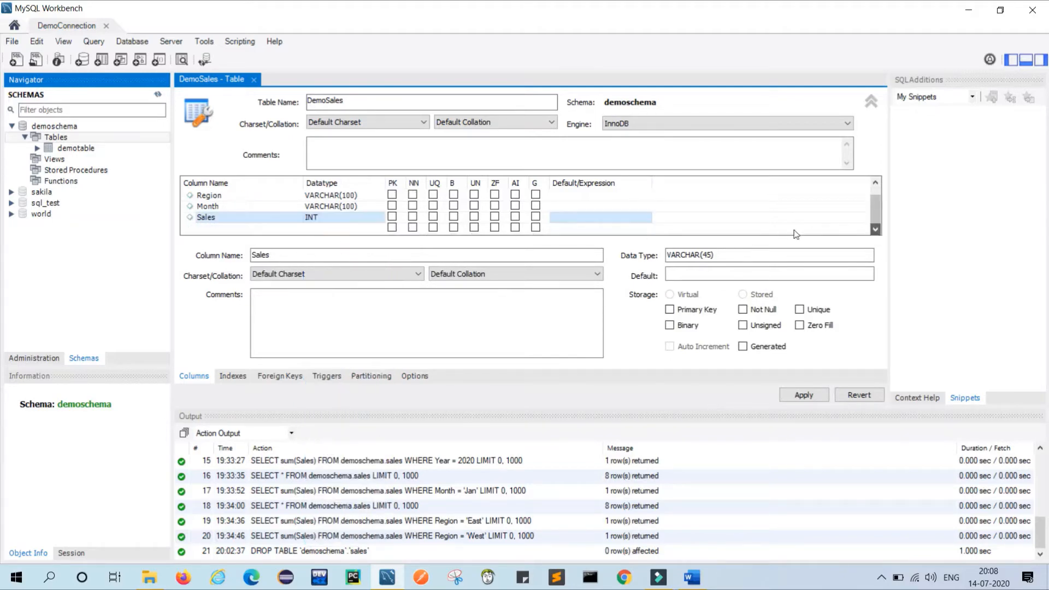
pyautogui.click(255, 229)
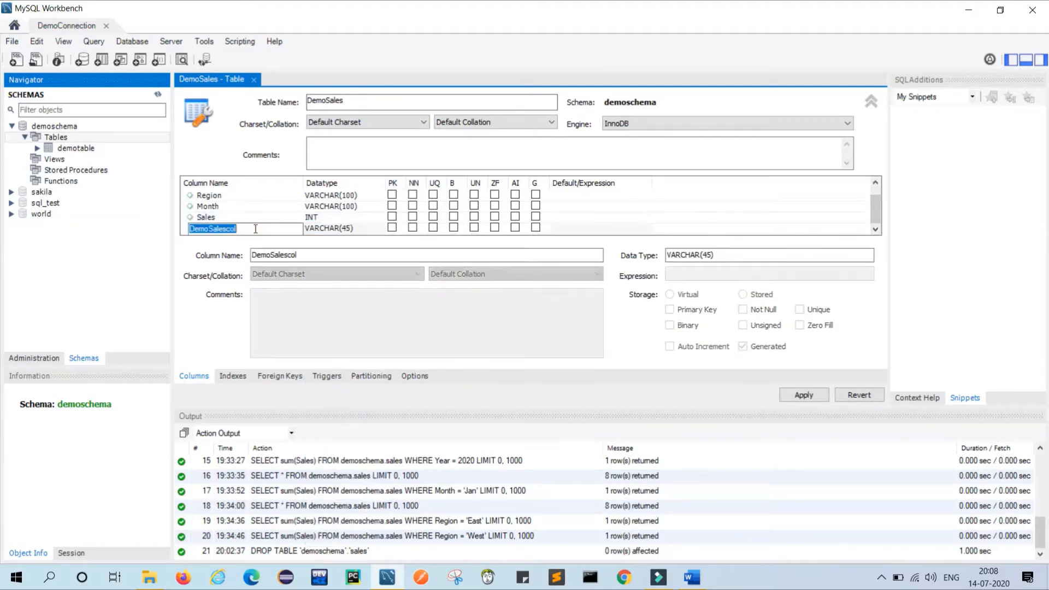
pyautogui.write('Year')
pyautogui.click(359, 229)
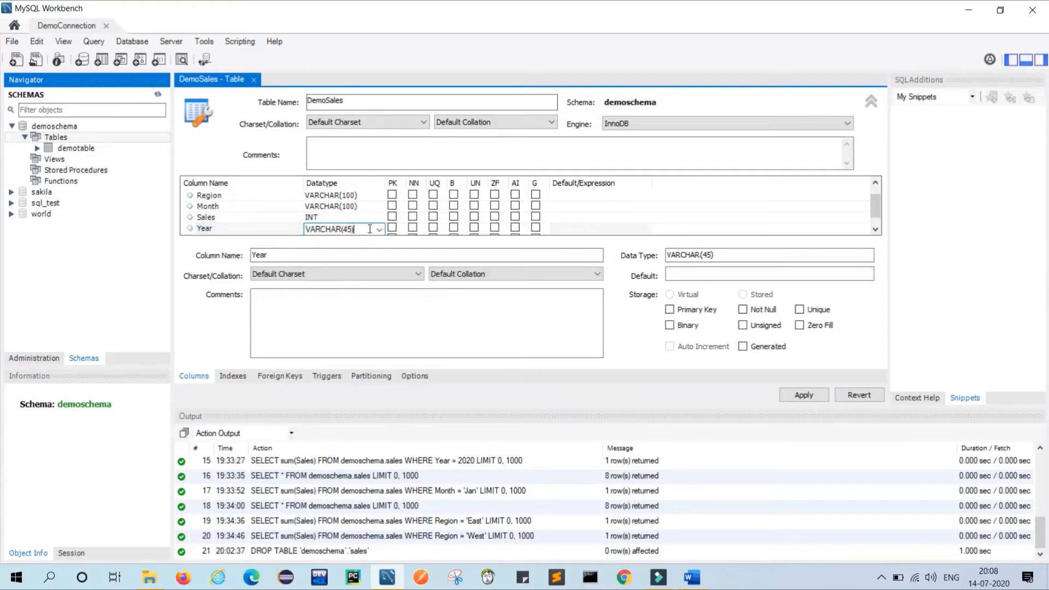
pyautogui.click(379, 230)
pyautogui.scroll(5, 338, 328)
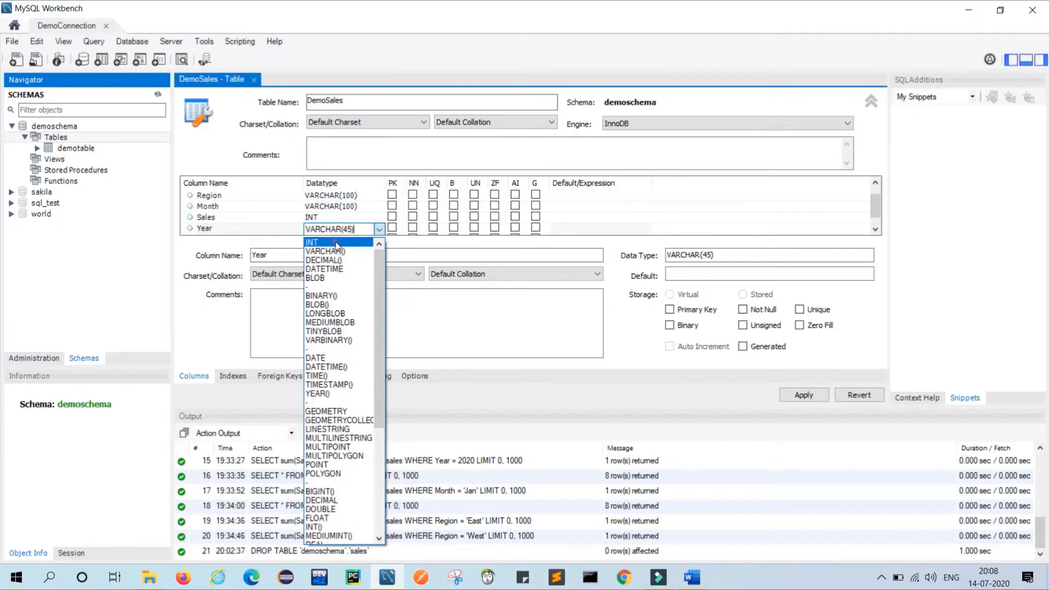
pyautogui.click(337, 242)
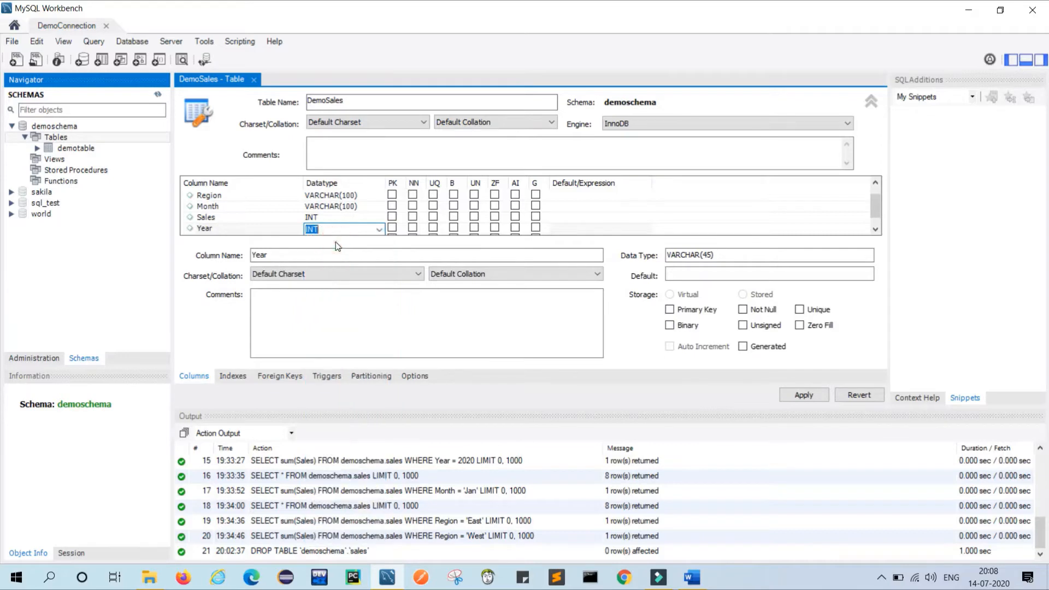
# Review the Sales spreadsheet's columns in Excel, then minimize it and return to the DemoSales editor.
pyautogui.click(141, 583)
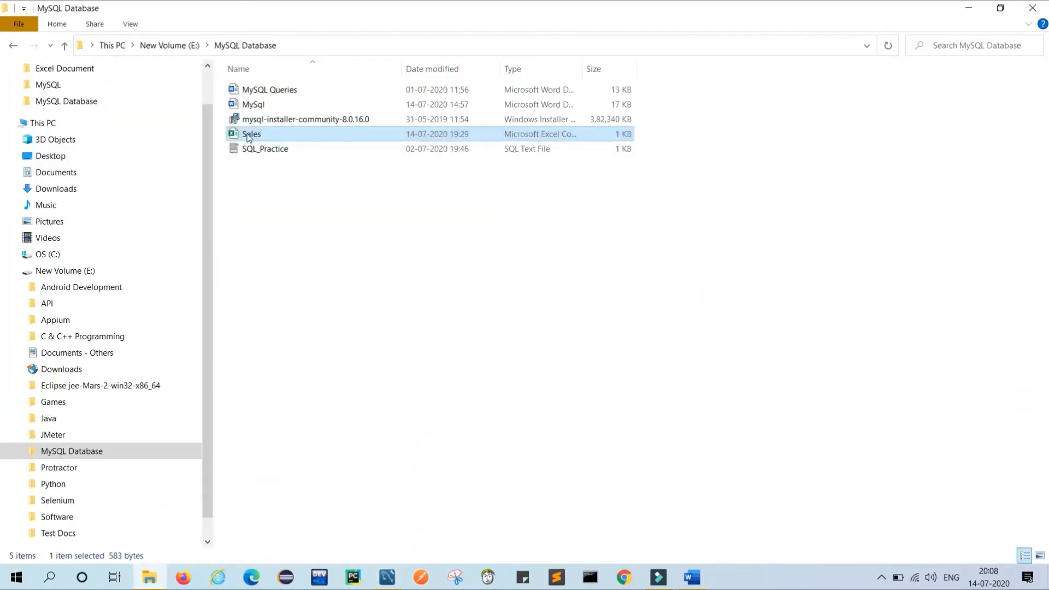
pyautogui.rightClick(248, 136)
pyautogui.click(288, 145)
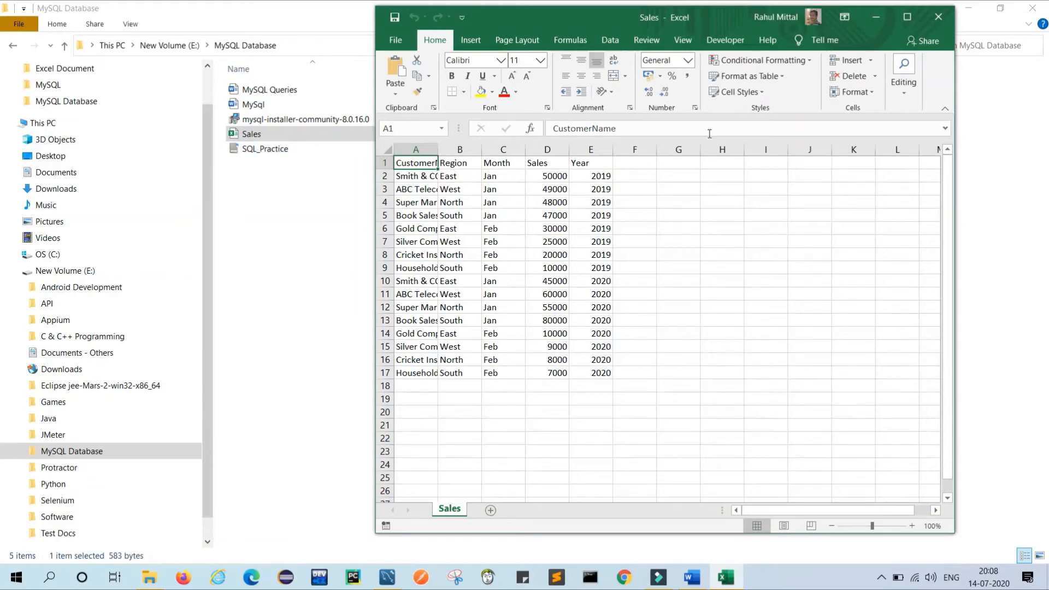
pyautogui.click(873, 18)
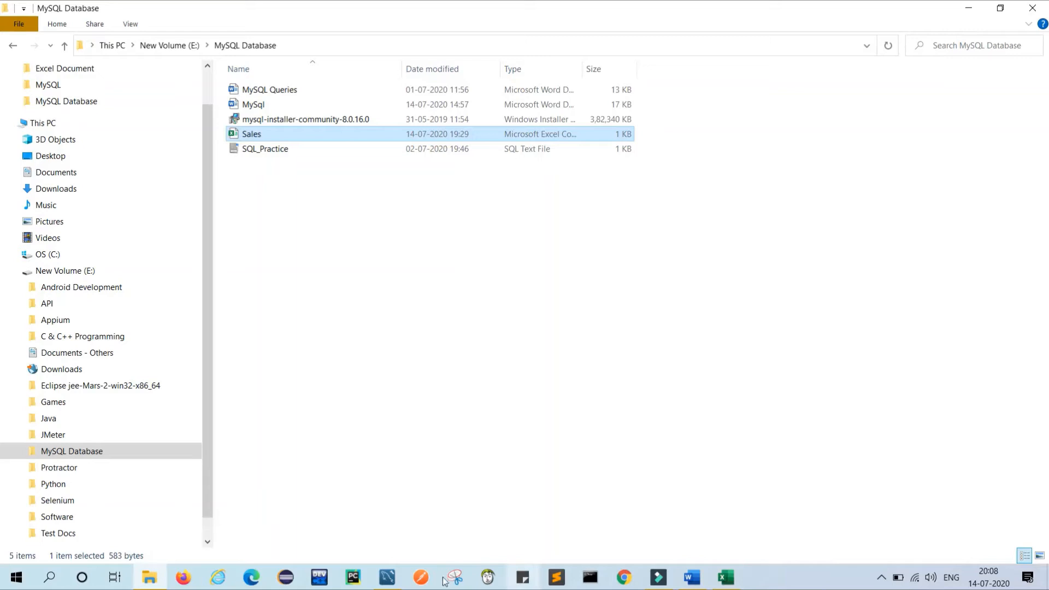
pyautogui.click(387, 577)
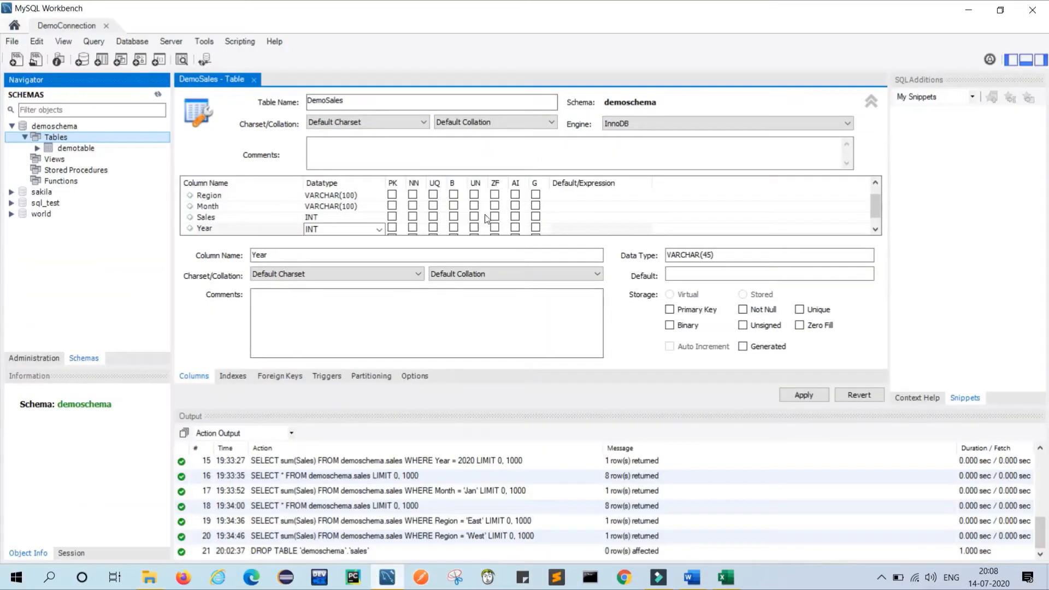
# Apply the DemoSales definition, accept the lowercase name notice, and run the CREATE TABLE script.
pyautogui.moveTo(874, 202); pyautogui.dragTo(875, 192)
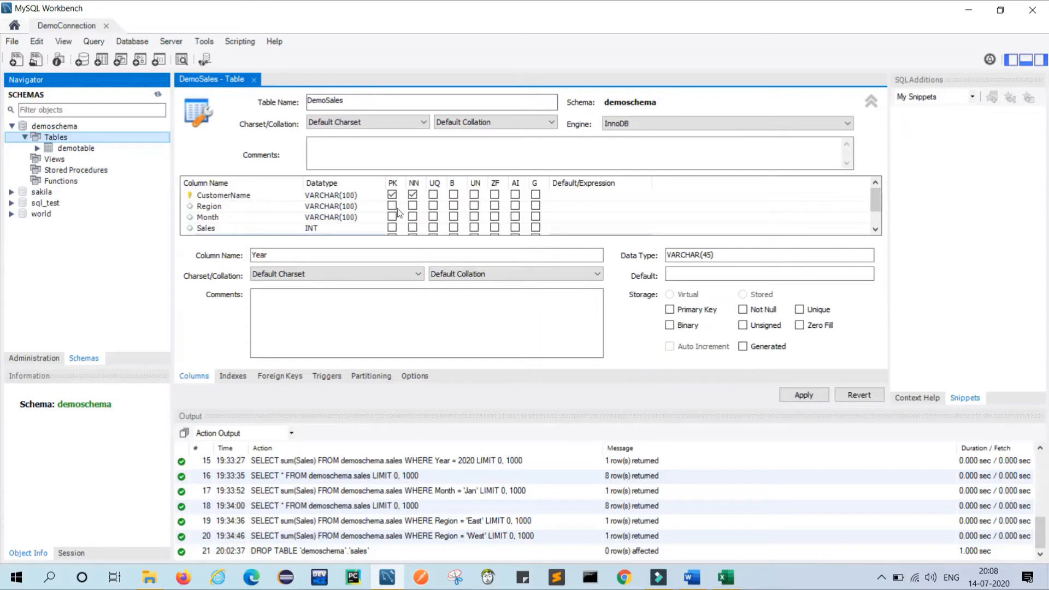
pyautogui.moveTo(876, 202); pyautogui.dragTo(877, 213)
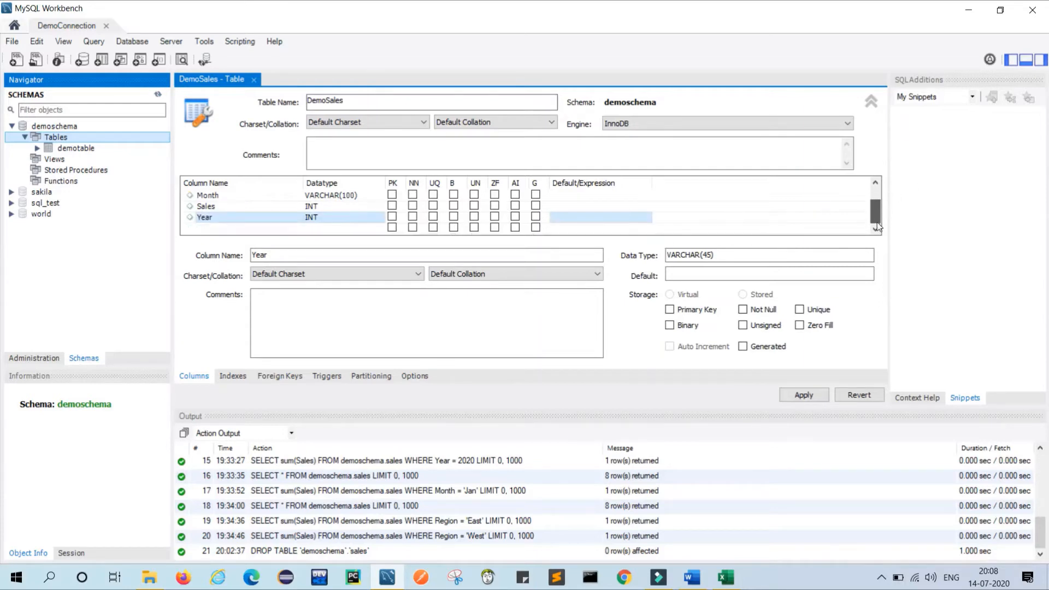
pyautogui.click(810, 395)
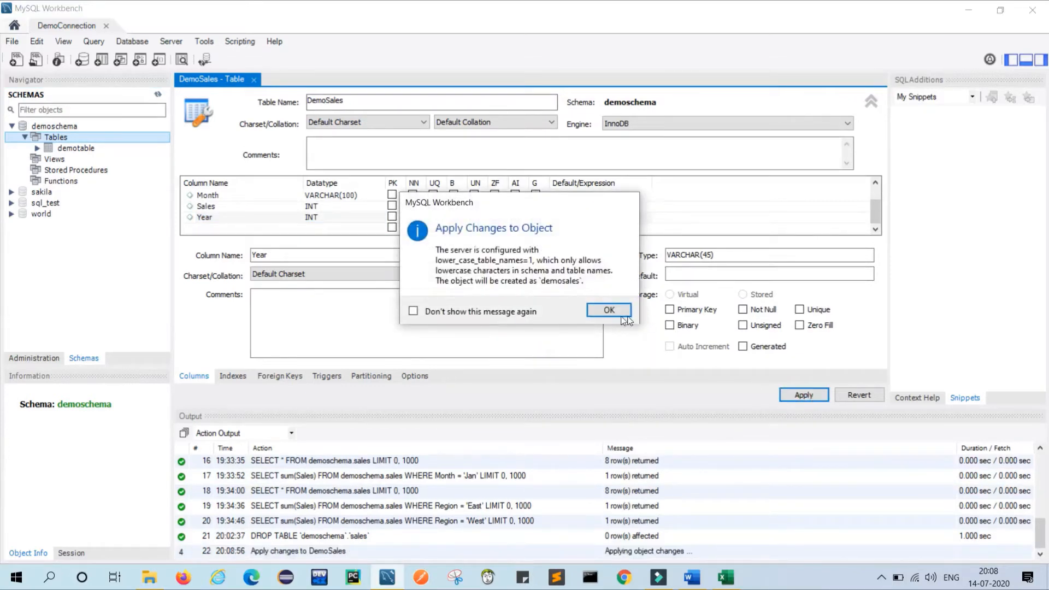
pyautogui.click(609, 311)
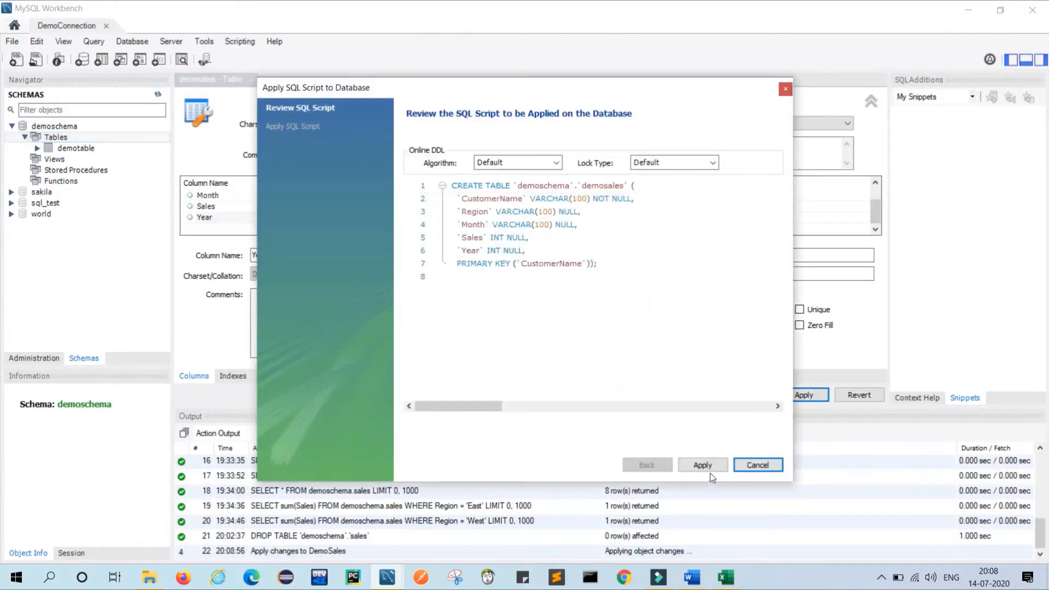
pyautogui.click(714, 468)
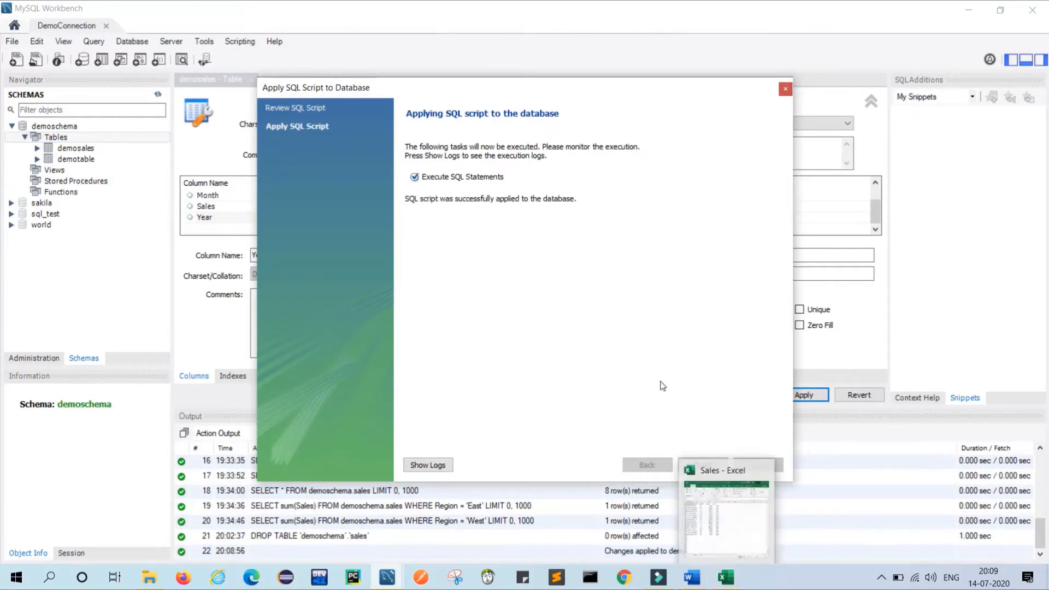
pyautogui.click(703, 465)
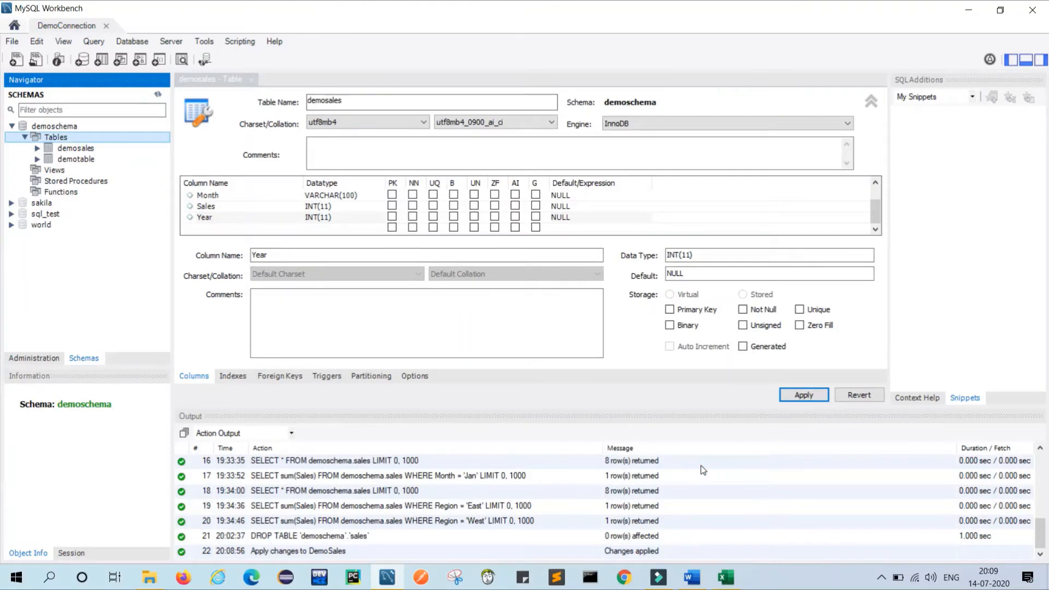
pyautogui.click(730, 584)
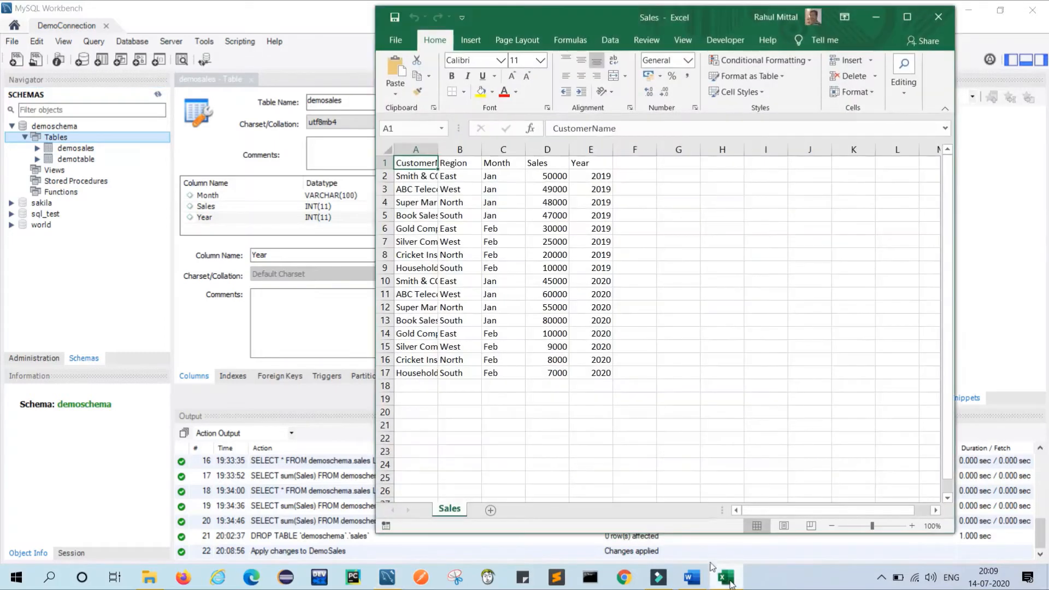
# Save the Sales workbook keeping CSV format, then close Excel.
pyautogui.click(395, 17)
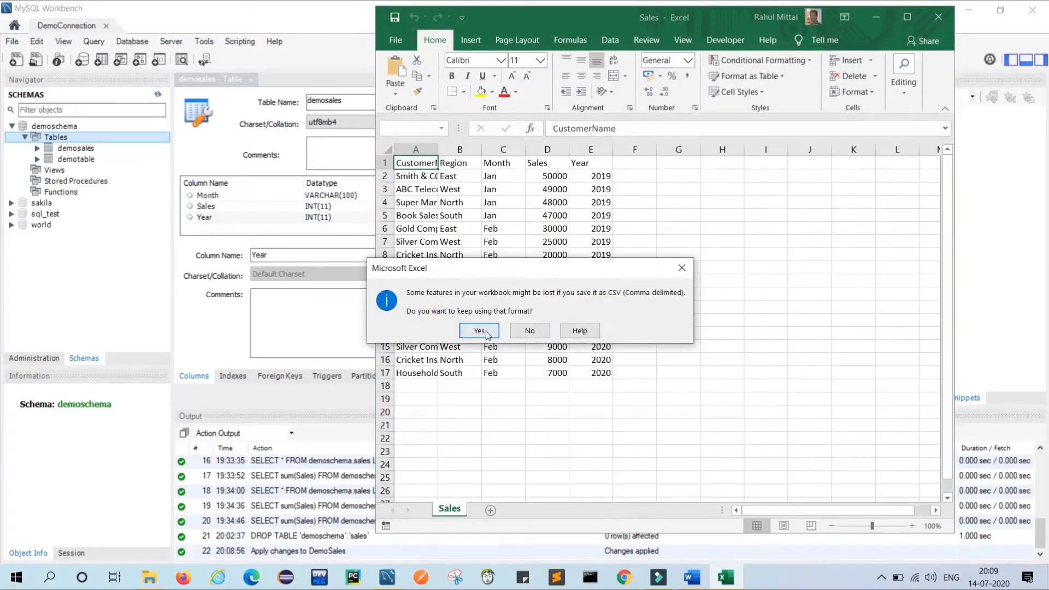
pyautogui.click(486, 331)
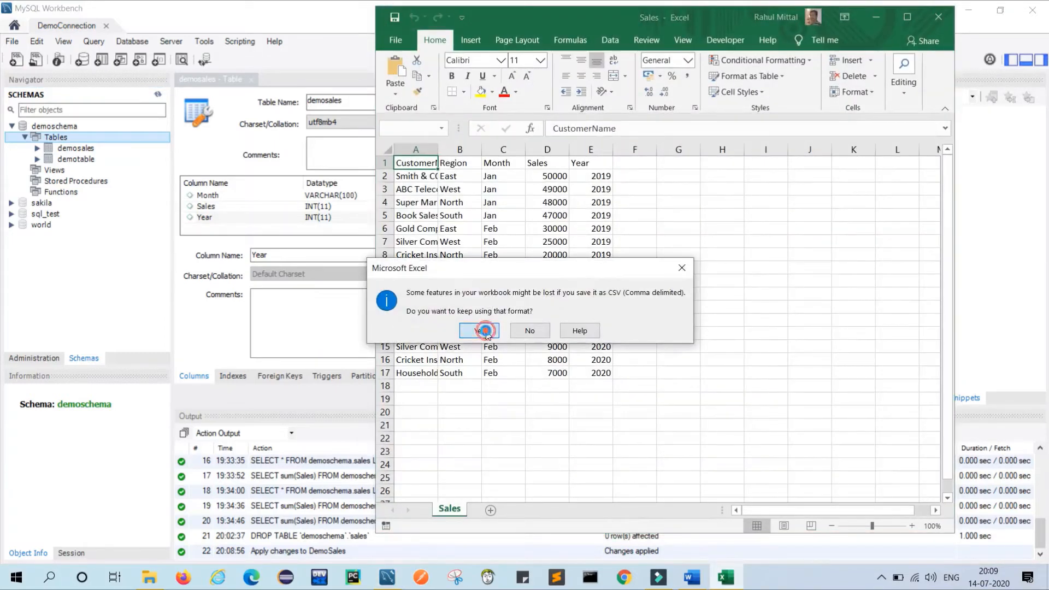
pyautogui.click(939, 16)
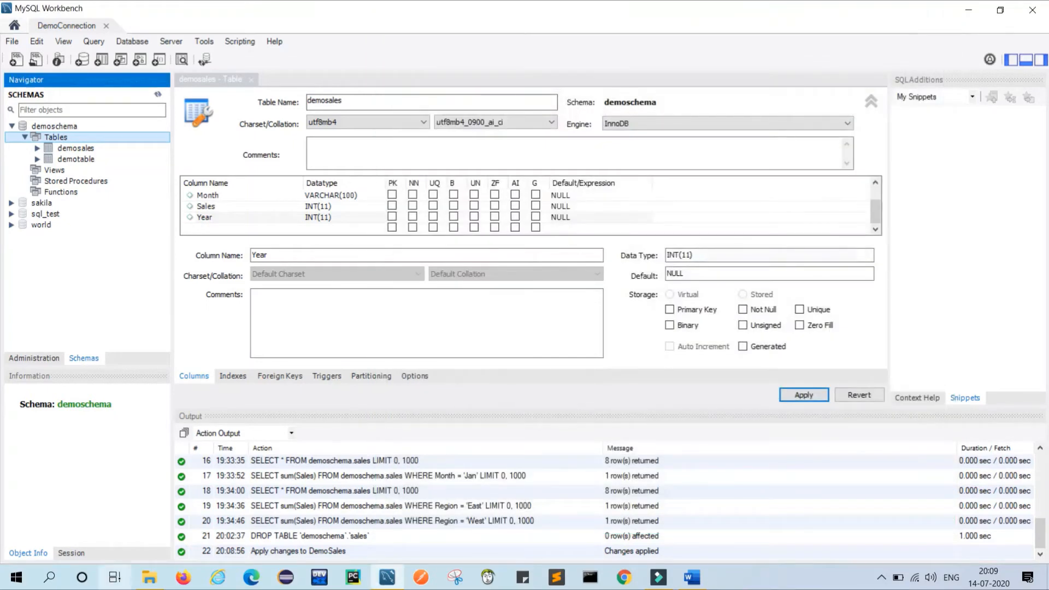
# Refresh the MySQL Database folder so Sales.csv appears, then return to Workbench.
pyautogui.click(150, 580)
pyautogui.rightClick(422, 230)
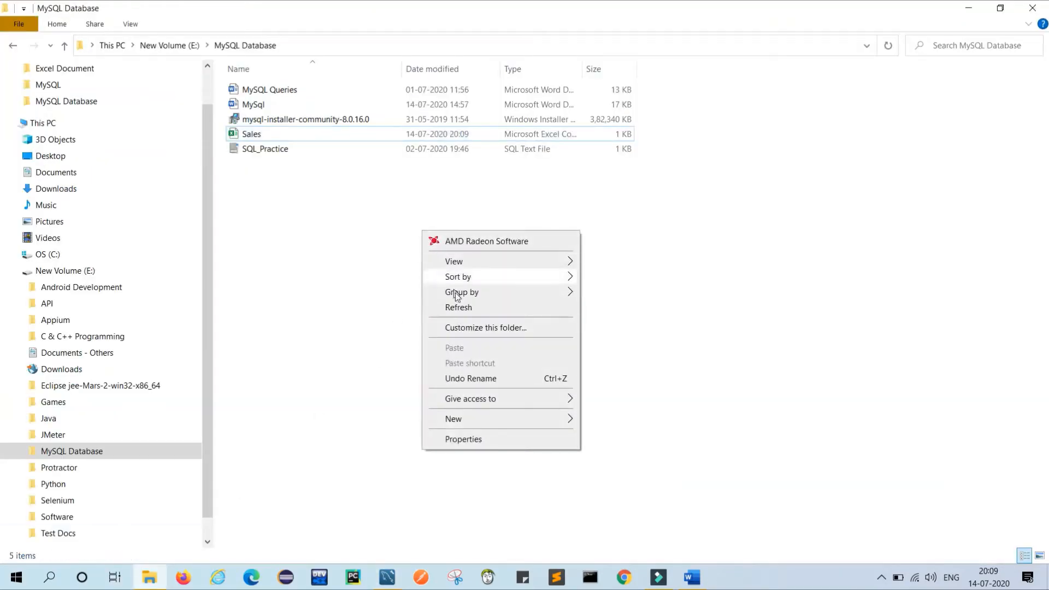
pyautogui.click(458, 307)
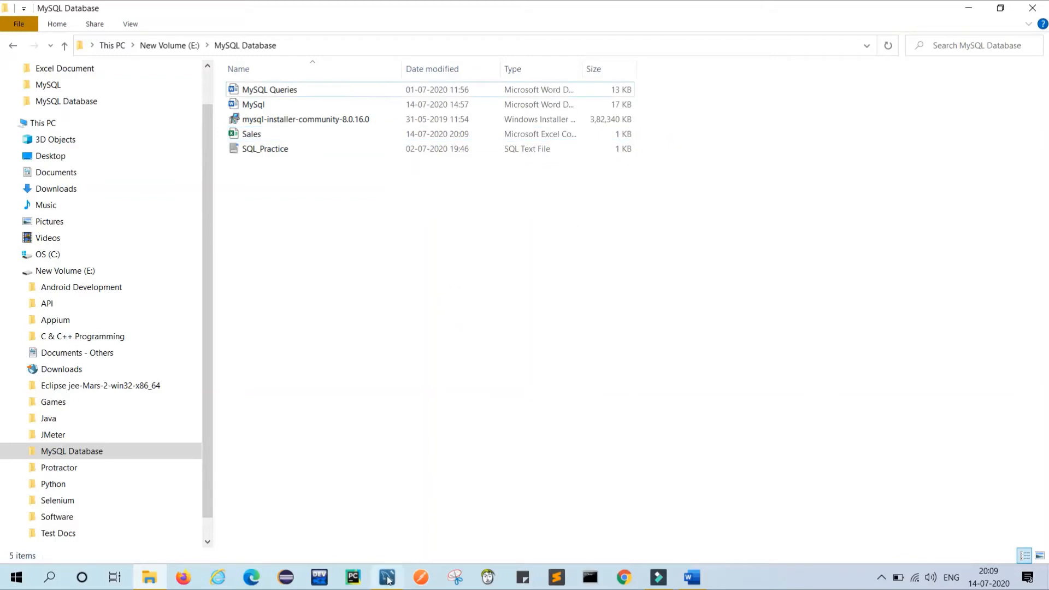
pyautogui.click(387, 577)
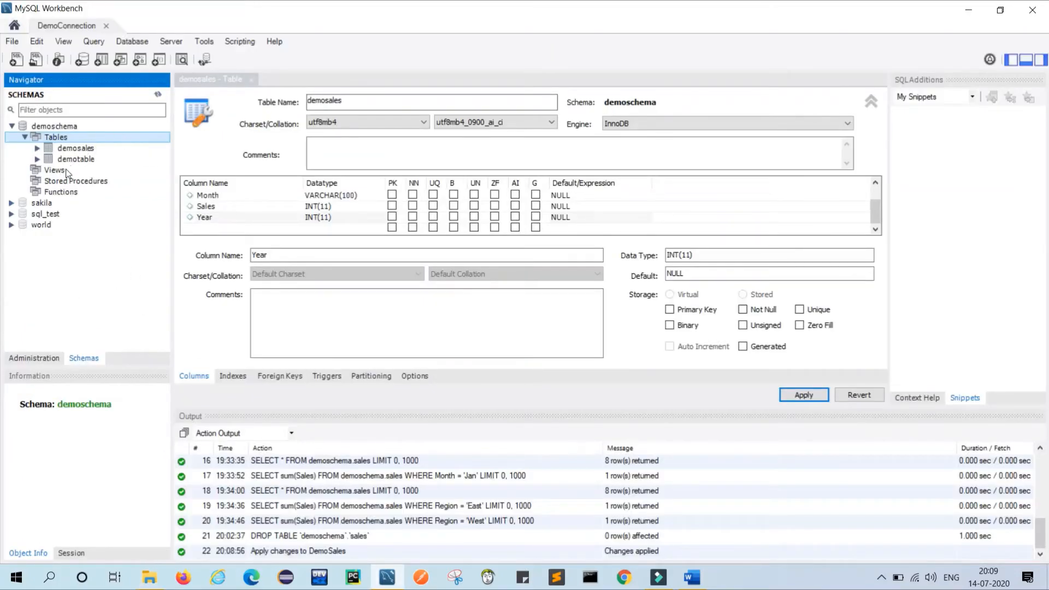
# Refresh all schema objects and start the Table Data Import Wizard on demosales.
pyautogui.rightClick(62, 139)
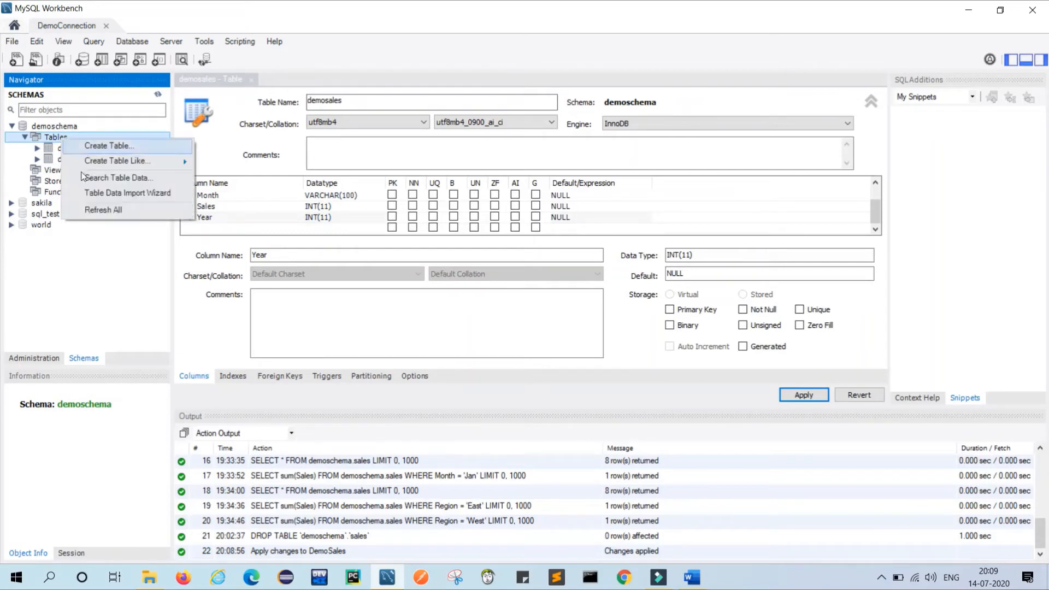
pyautogui.click(100, 206)
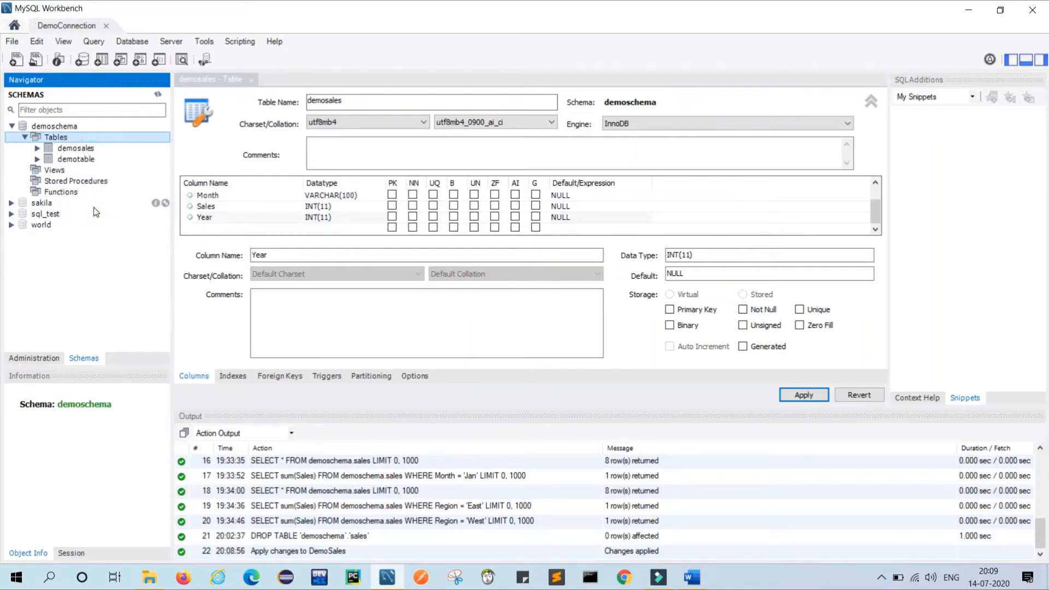
pyautogui.click(77, 148)
pyautogui.rightClick(77, 147)
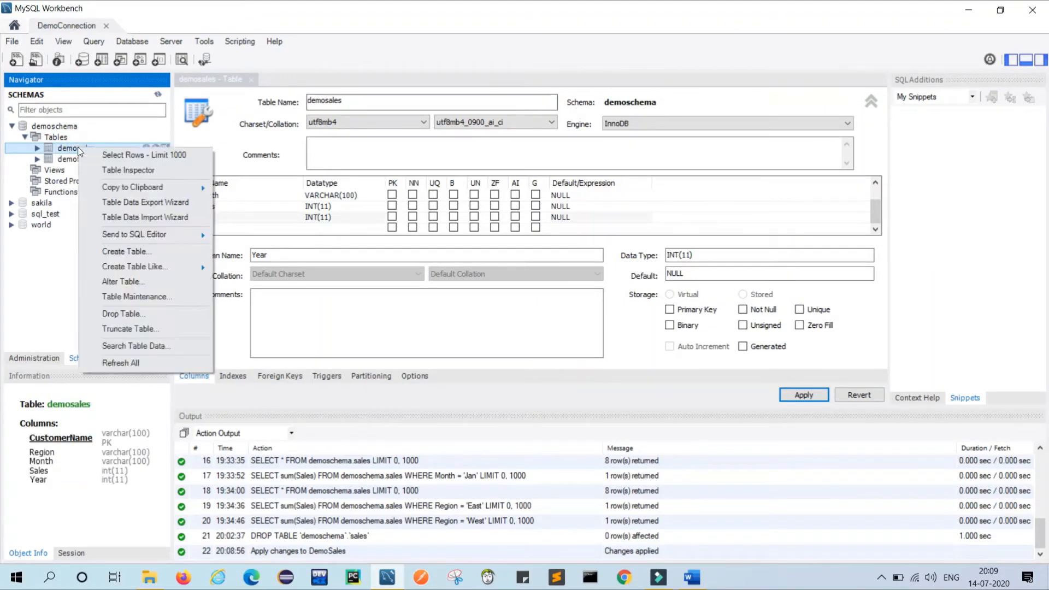
pyautogui.click(167, 219)
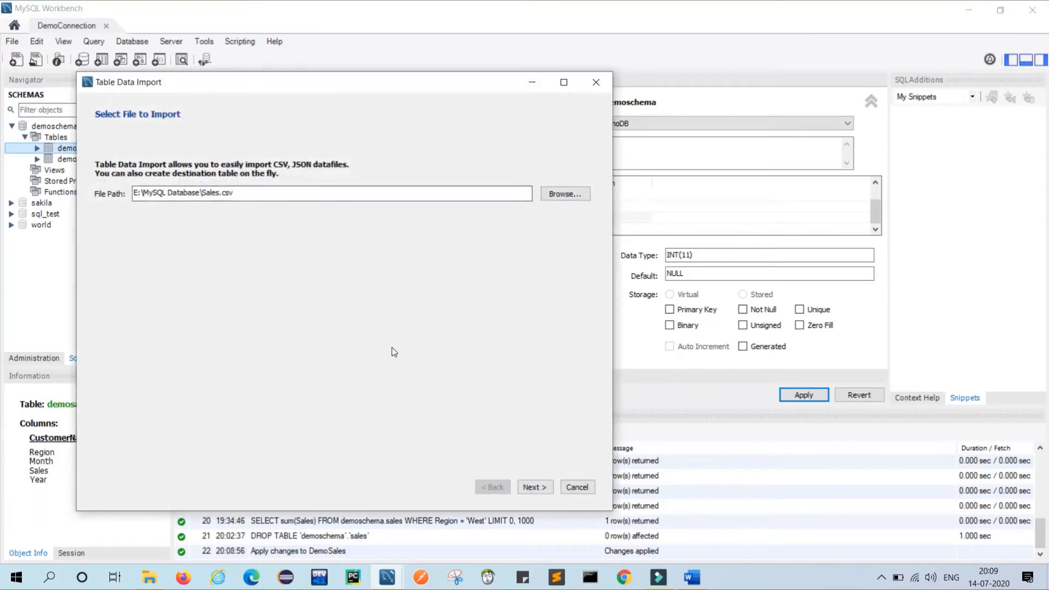
# Import Sales.csv into the existing demosales table with default mappings, loading 8 records.
pyautogui.click(556, 195)
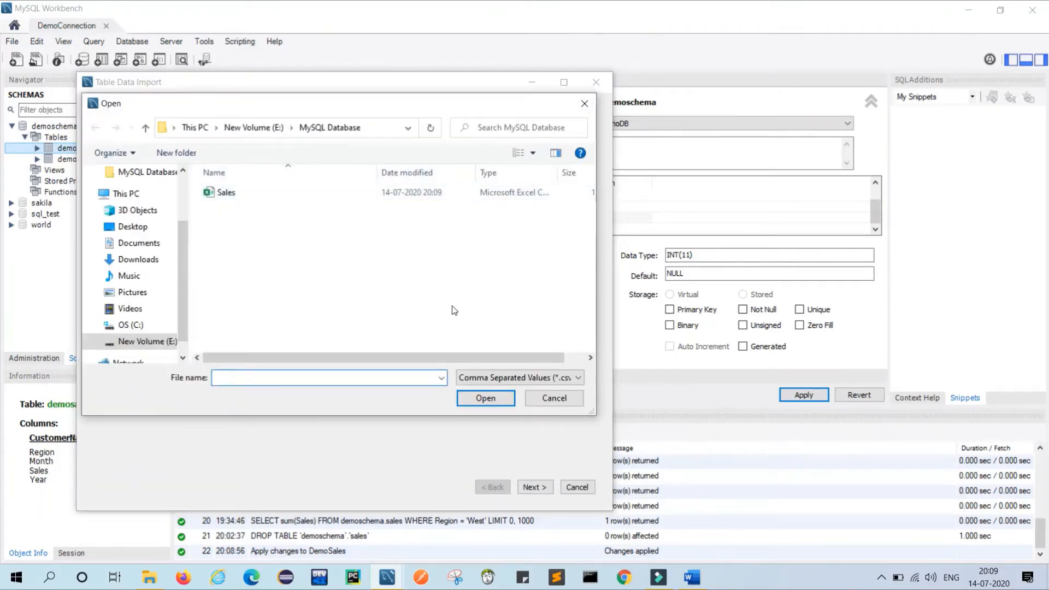
pyautogui.click(258, 194)
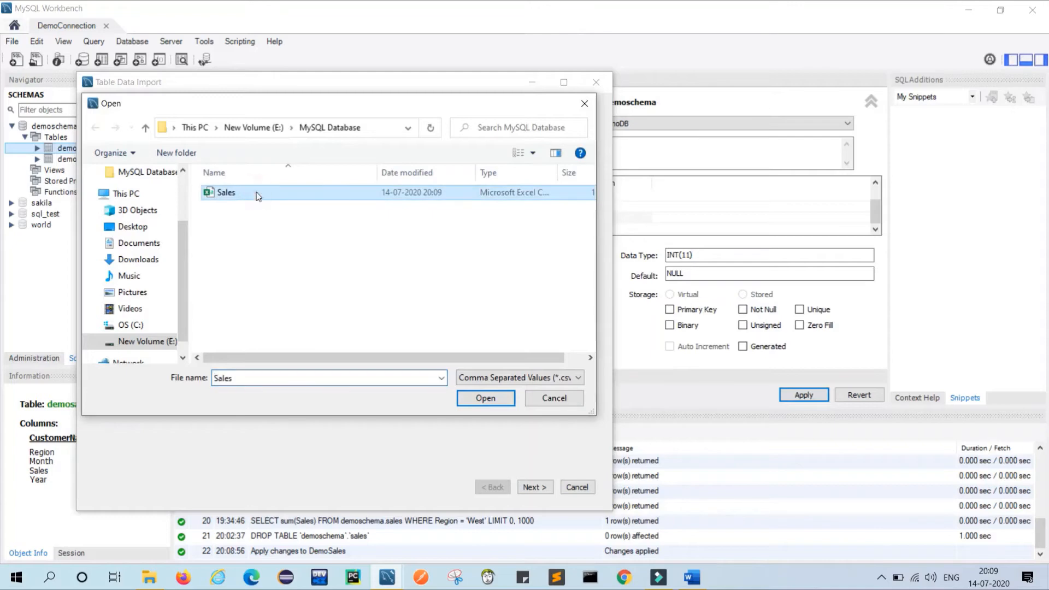
pyautogui.click(481, 405)
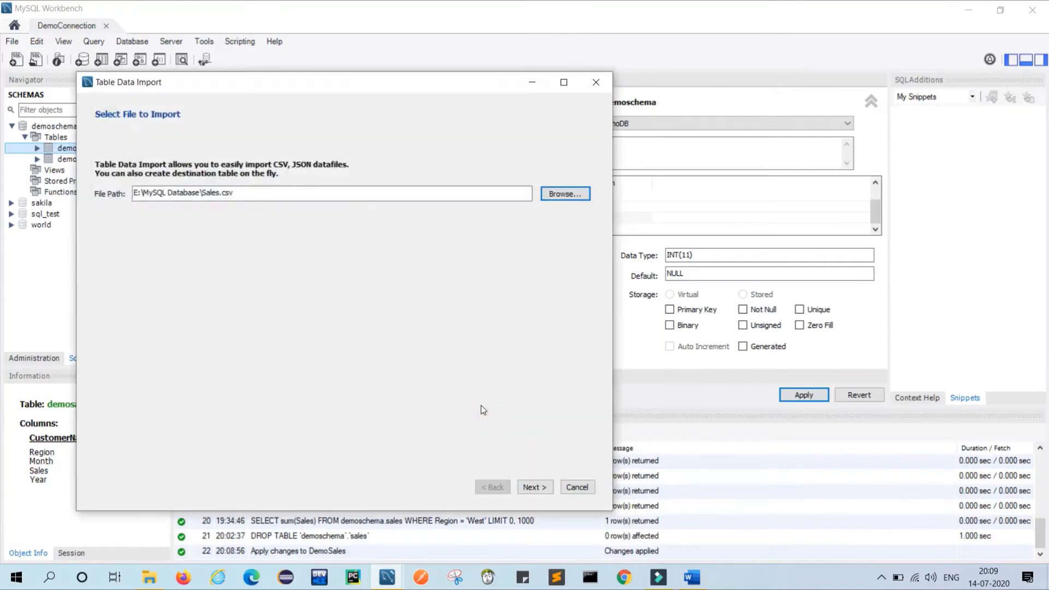
pyautogui.click(534, 486)
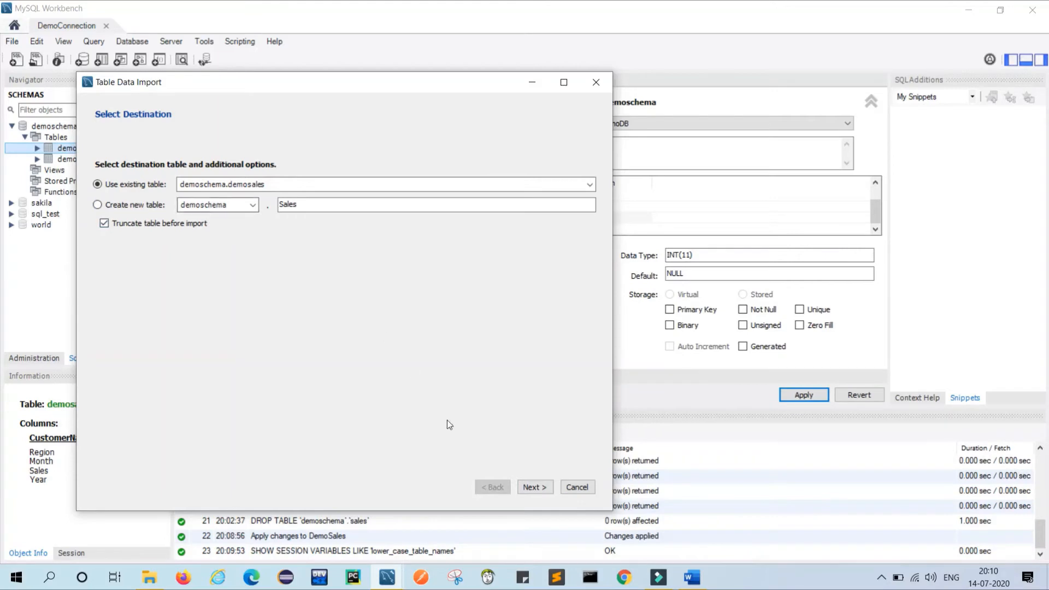
pyautogui.click(526, 487)
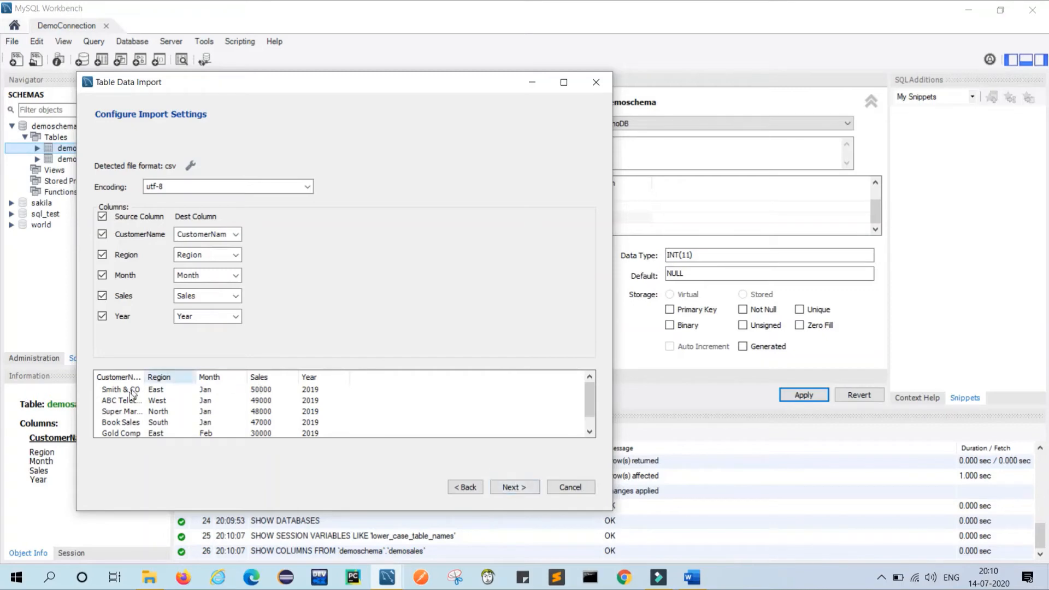
pyautogui.click(512, 486)
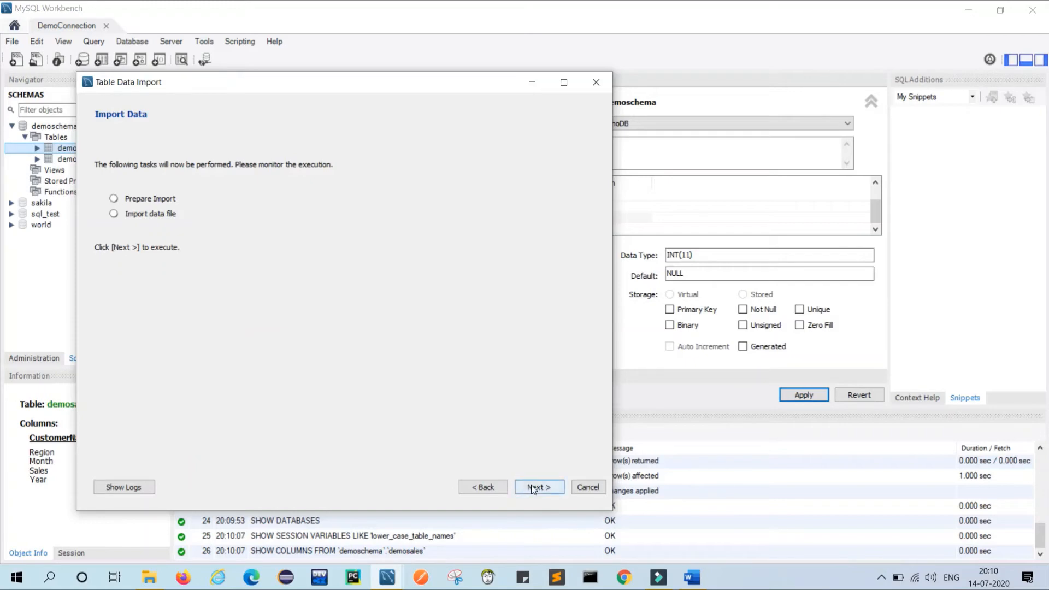
pyautogui.click(531, 486)
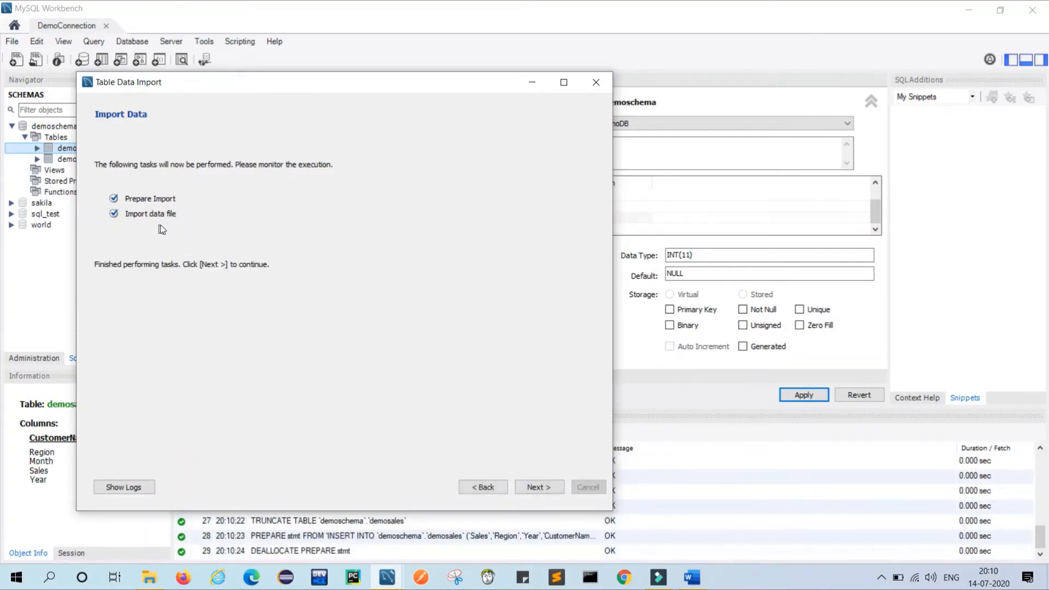
pyautogui.click(551, 494)
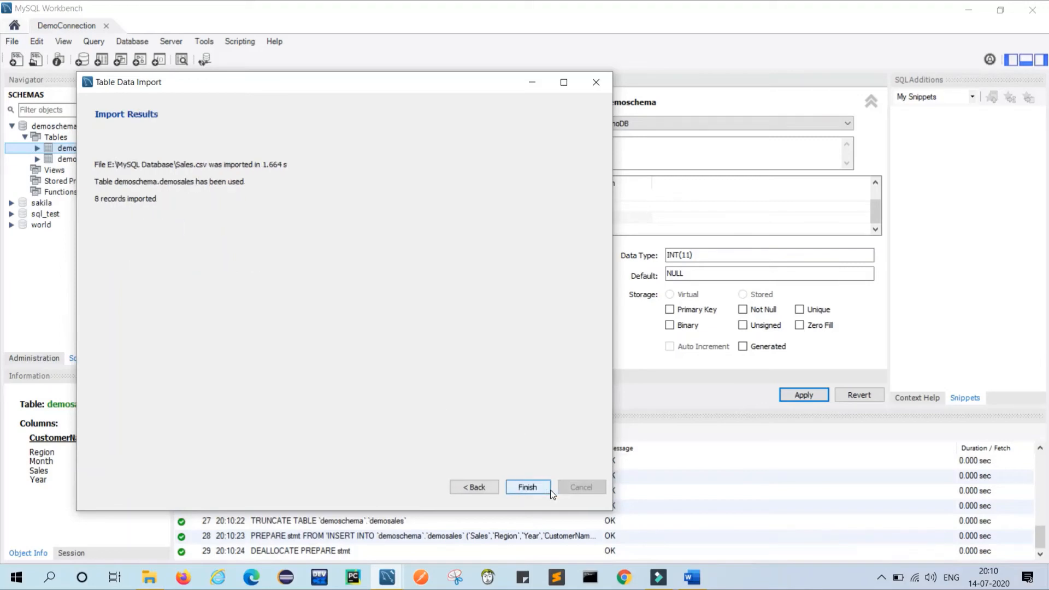
pyautogui.click(528, 487)
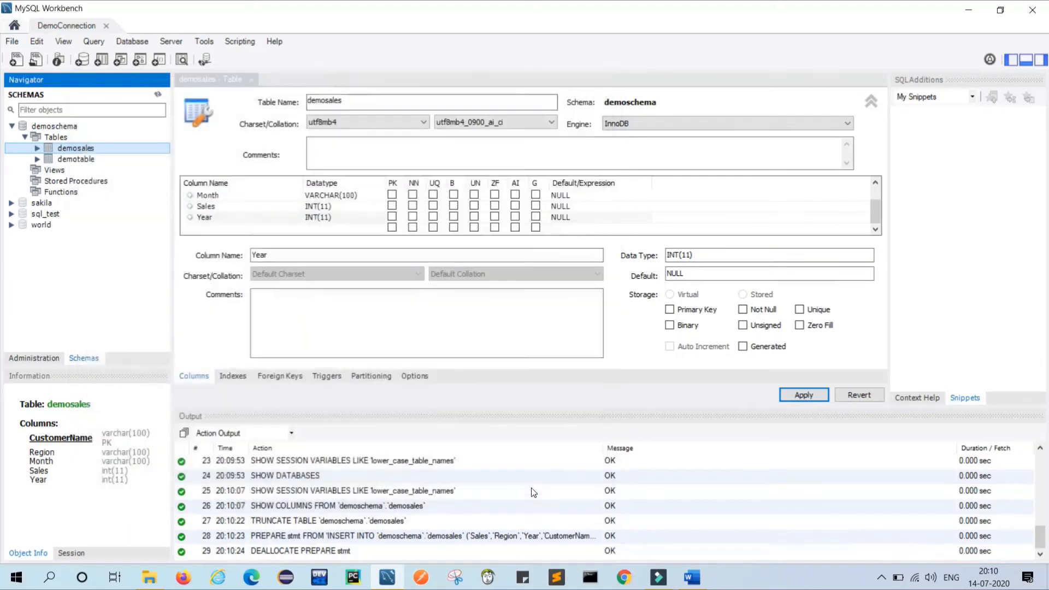
# Refresh all schemas, list the eight demosales rows, and start a new editor line.
pyautogui.rightClick(69, 149)
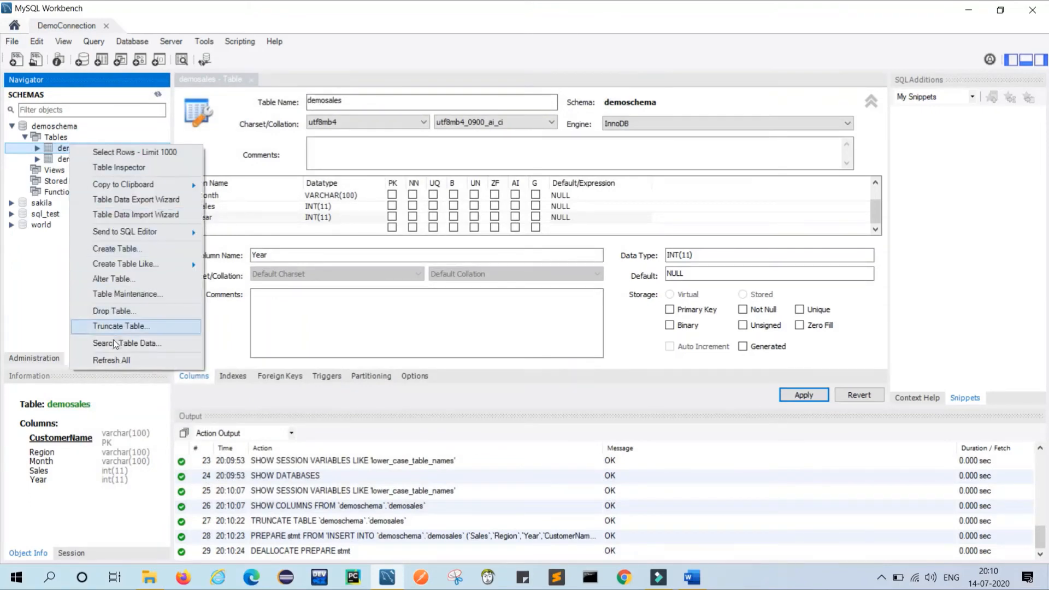
pyautogui.click(112, 360)
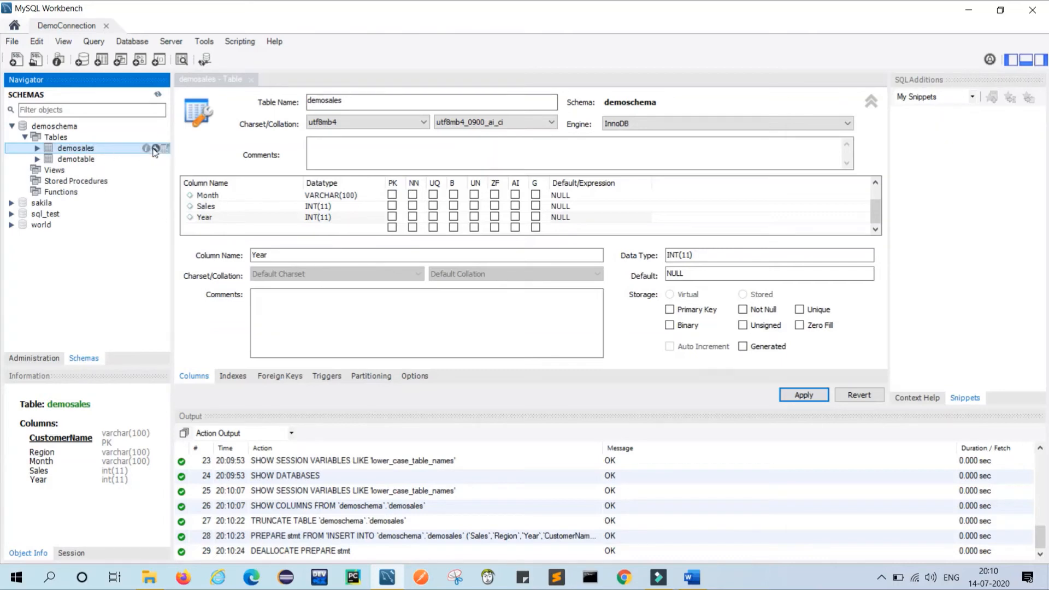
pyautogui.click(164, 148)
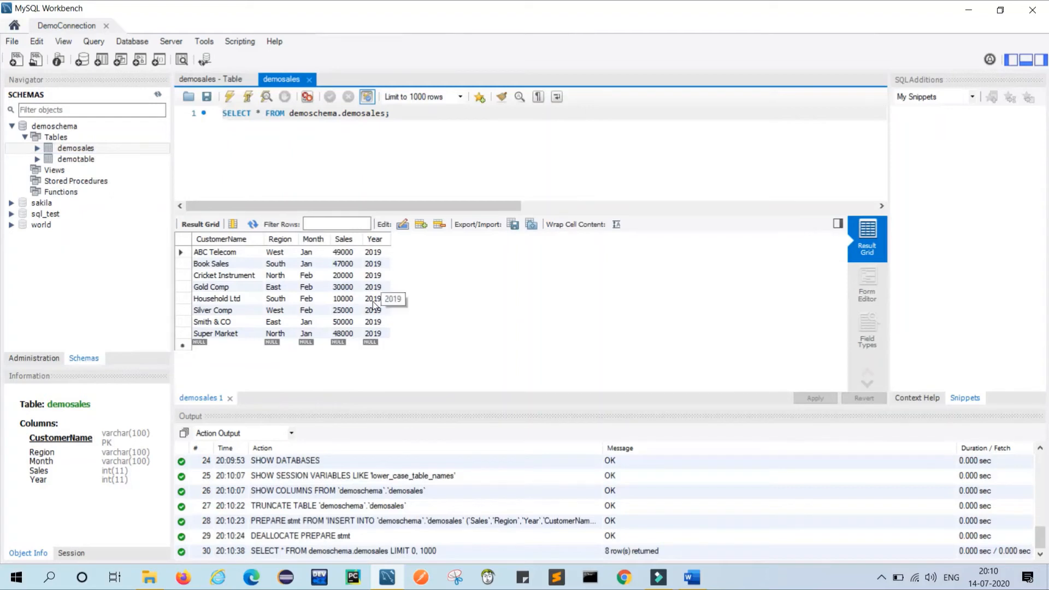
pyautogui.click(420, 119)
pyautogui.press('Return')
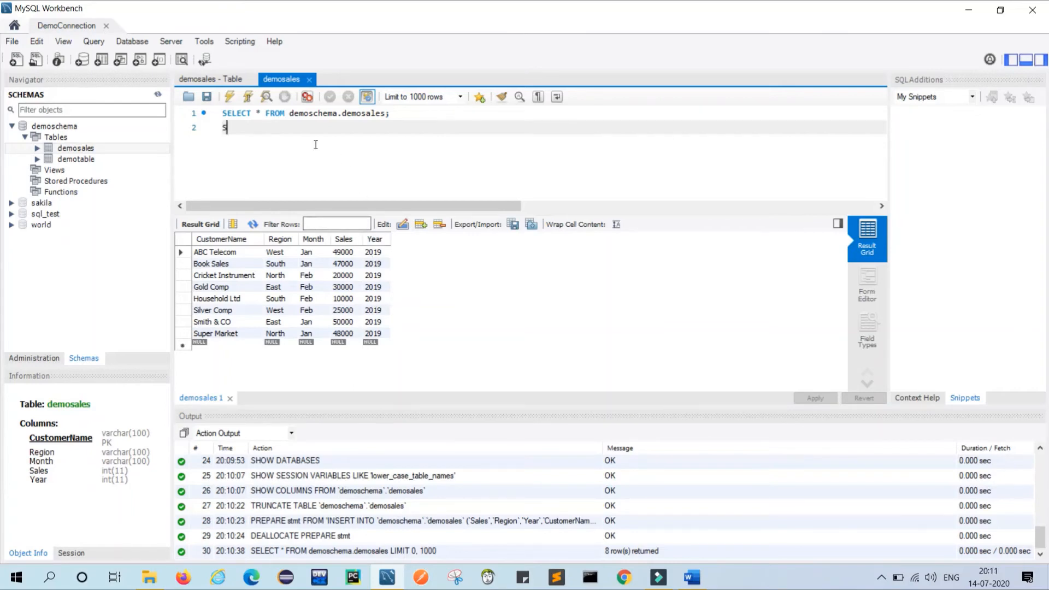
# Write SELECT sum(Sales) FROM demoschema.demosales on line 2.
pyautogui.write('ELECT su')
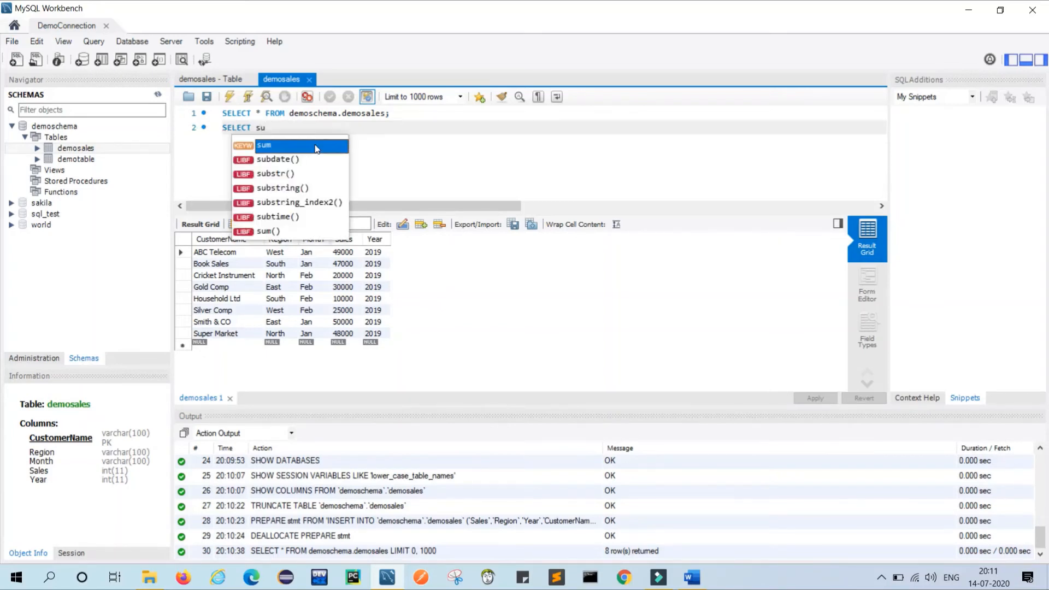
pyautogui.write('m')
pyautogui.press('Down')
pyautogui.press('Return')
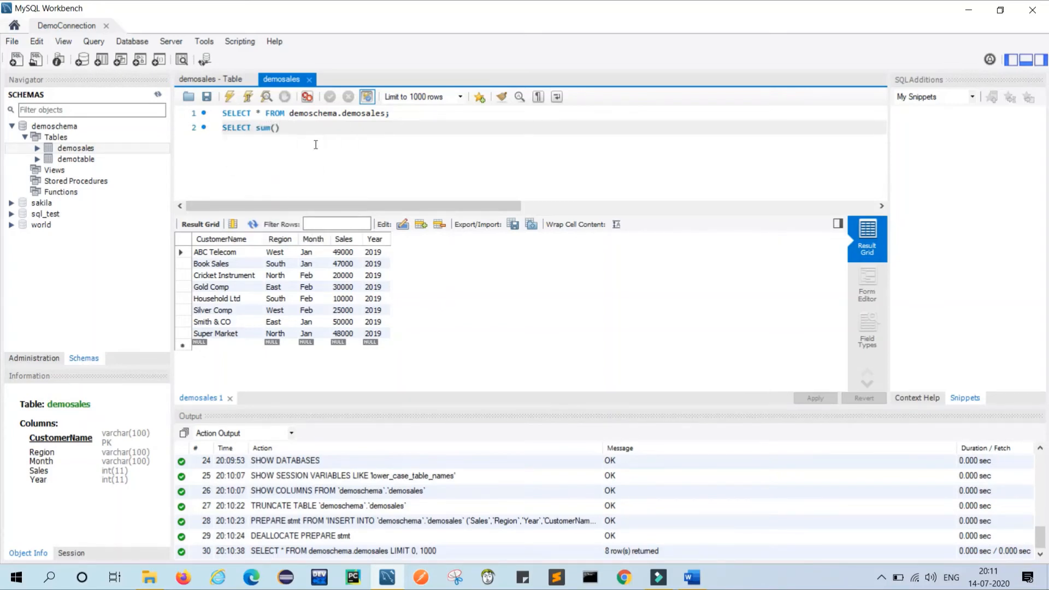
pyautogui.write('Sales')
pyautogui.press('End')
pyautogui.write('FROM')
pyautogui.moveTo(396, 114); pyautogui.dragTo(293, 120)
pyautogui.hotkey('ctrl', 'c')
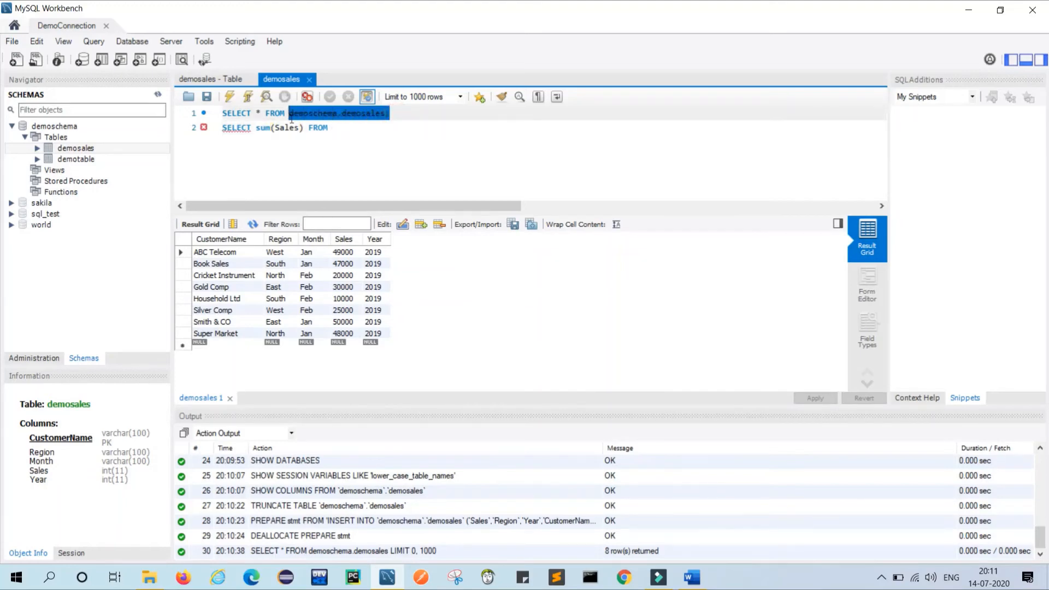
pyautogui.click(337, 129)
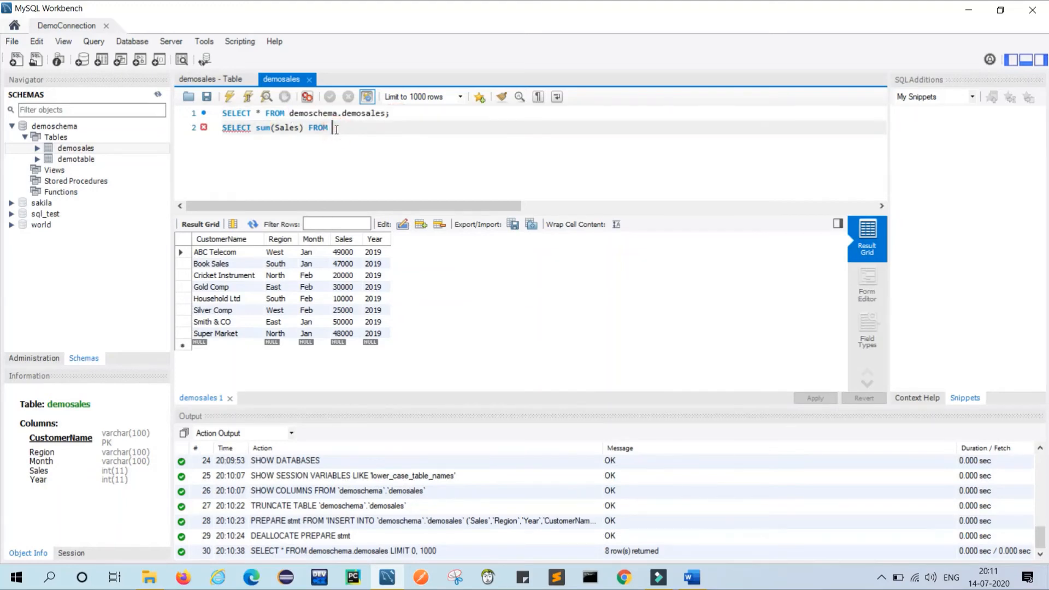
pyautogui.hotkey('ctrl', 'v')
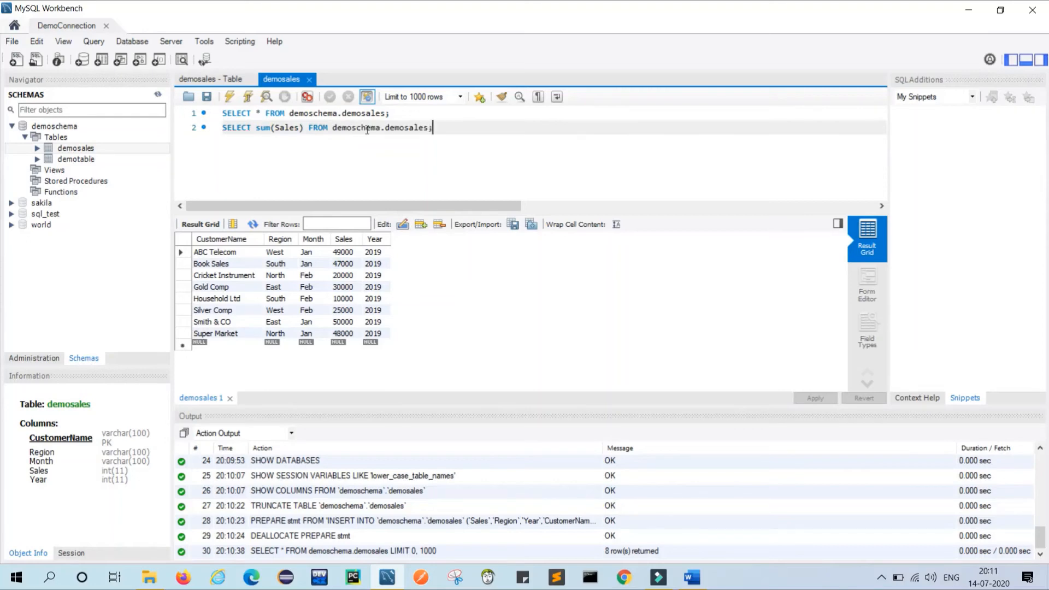
# Run the total-sales query, returning 279000, and start line 3.
pyautogui.tripleClick(447, 127)
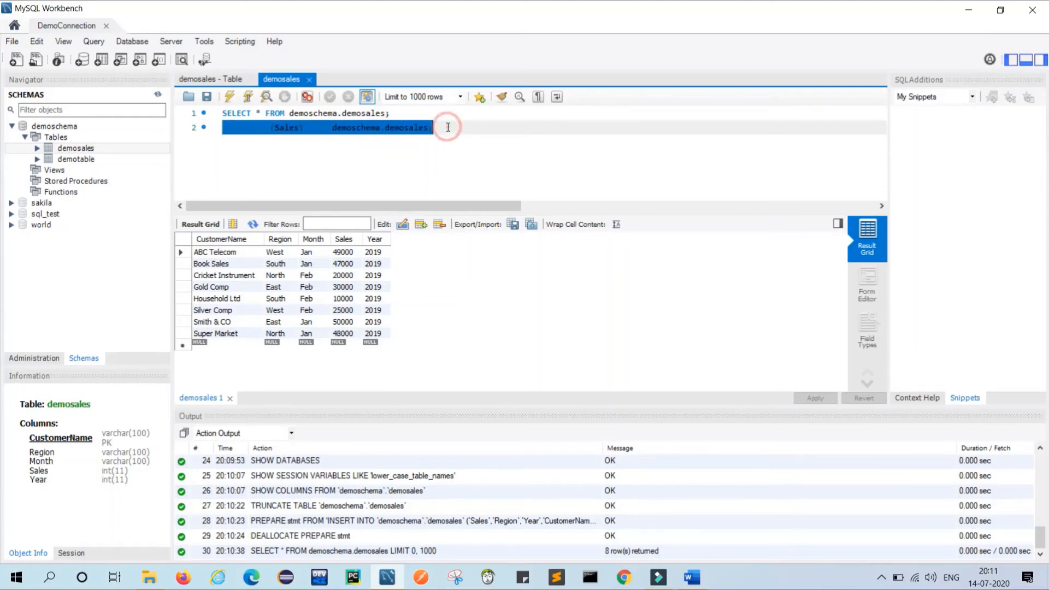
pyautogui.click(230, 101)
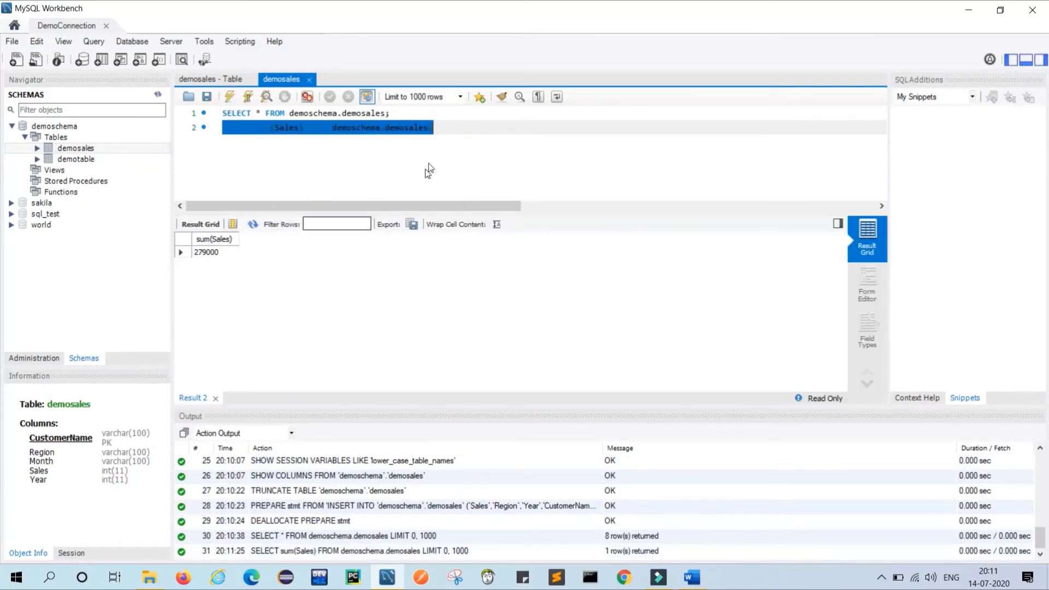
pyautogui.click(452, 129)
pyautogui.press('Return')
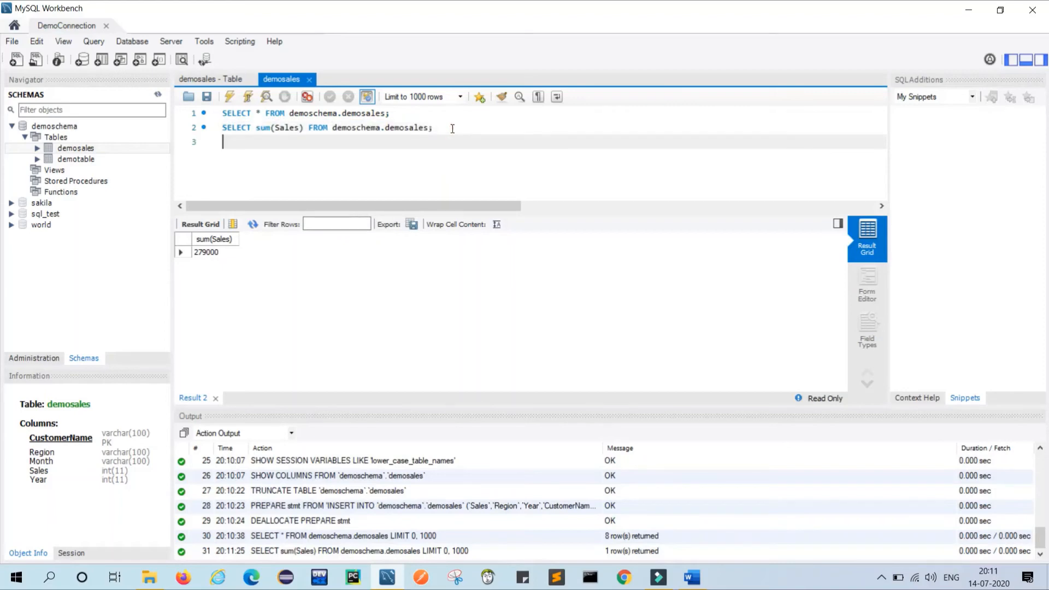
# Re-run the line 1 query to list all demosales rows again.
pyautogui.tripleClick(409, 113)
pyautogui.click(229, 97)
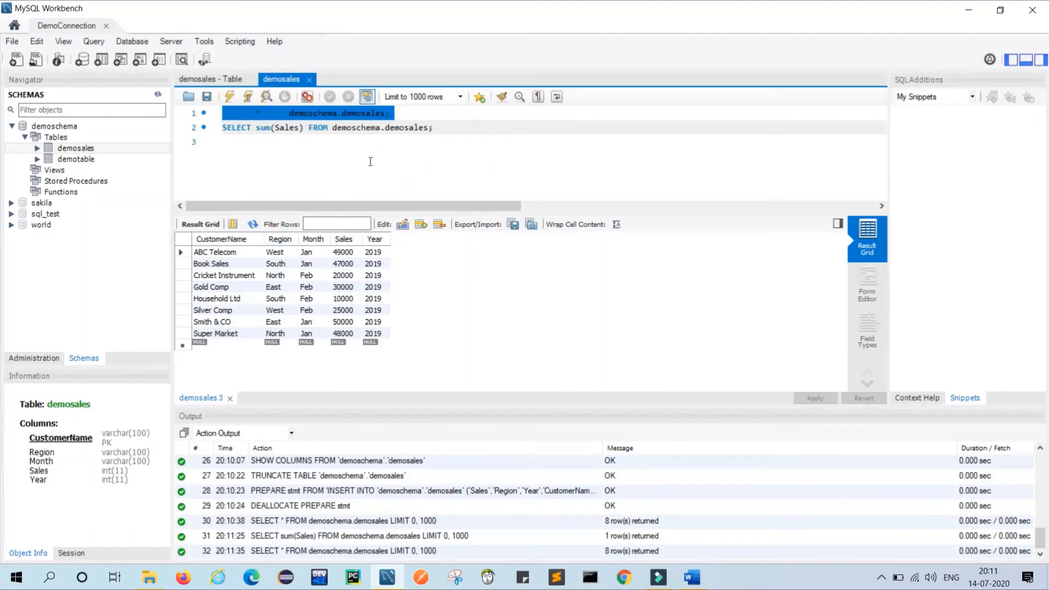
pyautogui.click(415, 141)
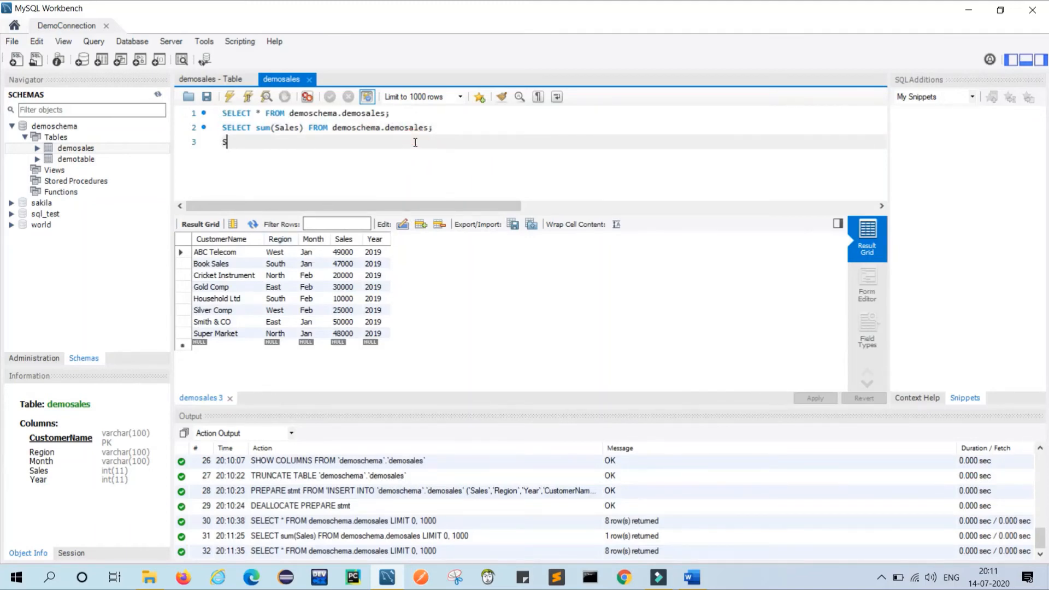
# Write and run SELECT sum(Sales) FROM demoschema.demosales WHERE Region = 'West' on line 3.
pyautogui.write('SELECT sum')
pyautogui.press('Down')
pyautogui.press('Return')
pyautogui.press('Left')
pyautogui.write('Sales')
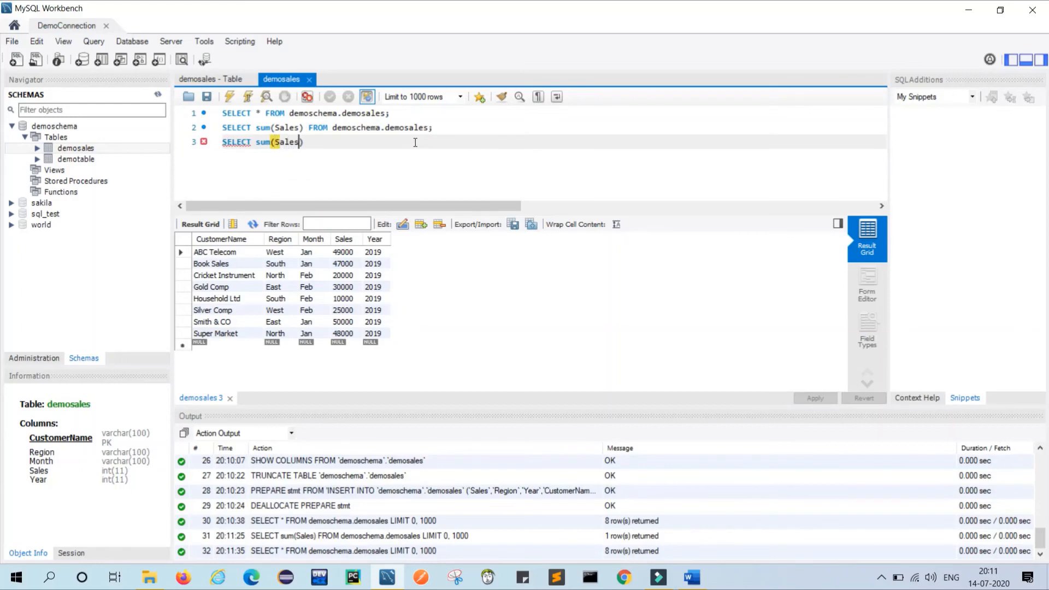
pyautogui.press('Right')
pyautogui.write('FRO')
pyautogui.write('demoschema.demosales')
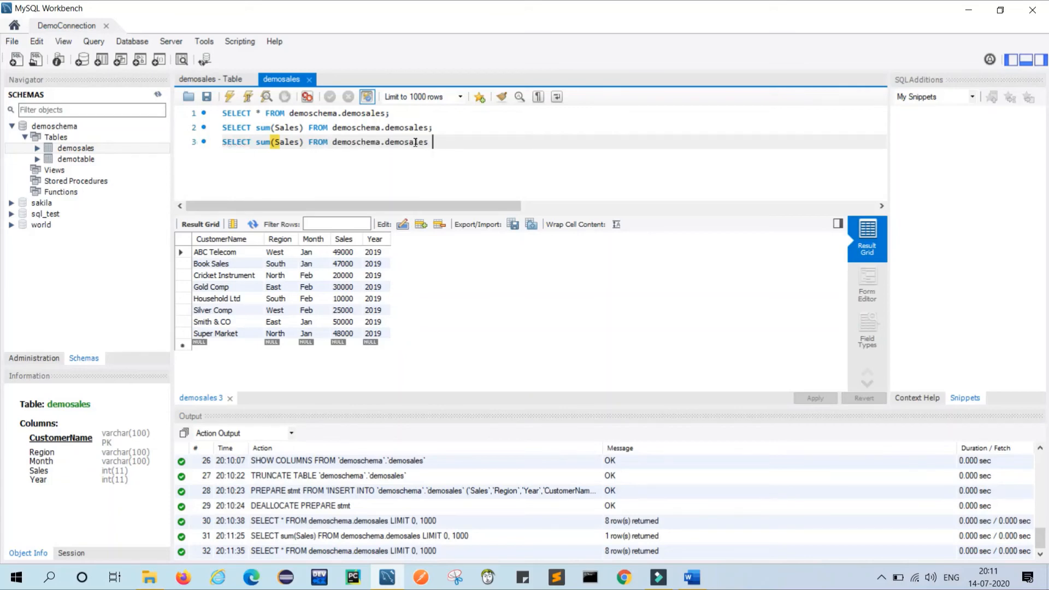
pyautogui.write('WHERE Regio')
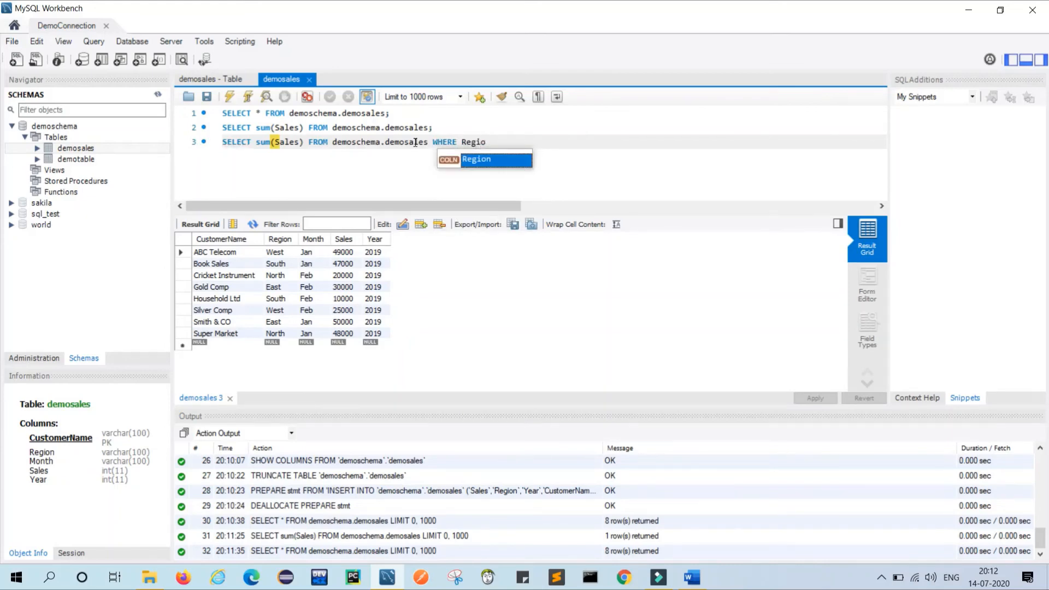
pyautogui.write('n = ')
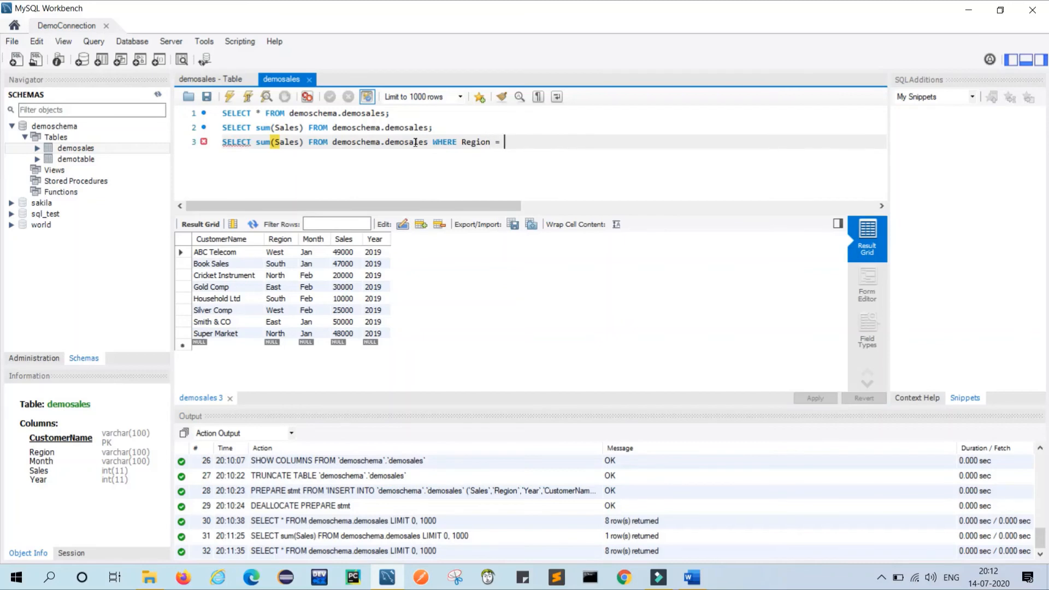
pyautogui.write("'';")
pyautogui.press('Left')
pyautogui.press('Left')
pyautogui.write('West')
pyautogui.tripleClick(558, 142)
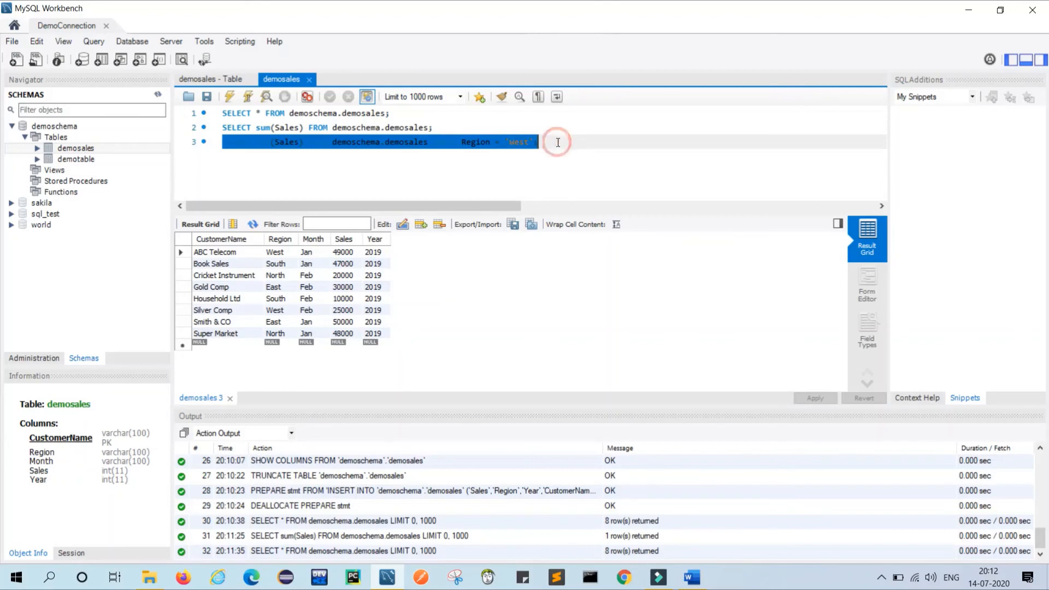
pyautogui.click(230, 97)
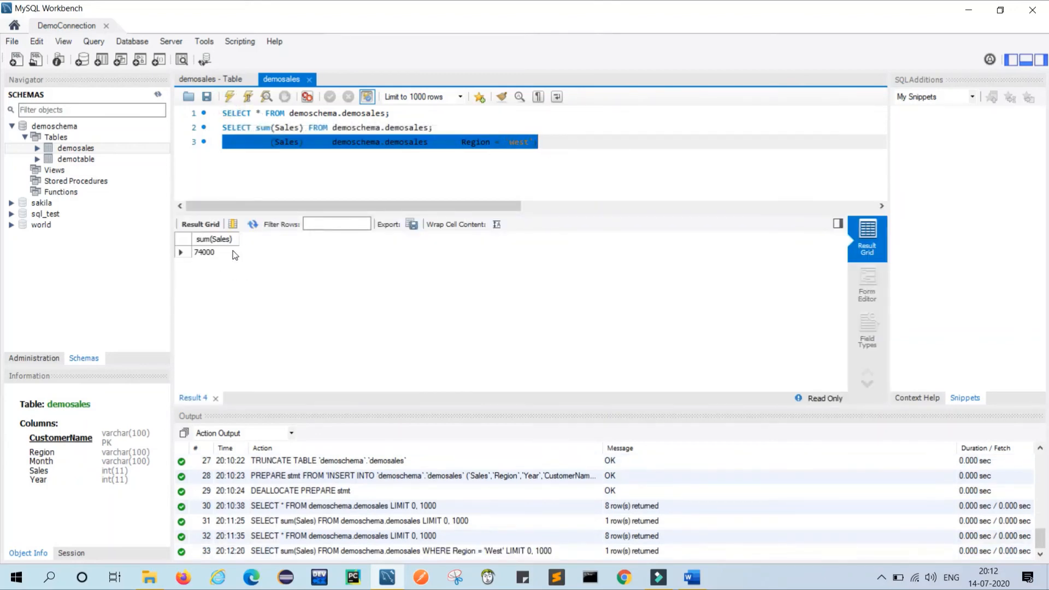
# Change the region filter to 'East' and run it (80000), then re-run the all-rows query.
pyautogui.doubleClick(520, 143)
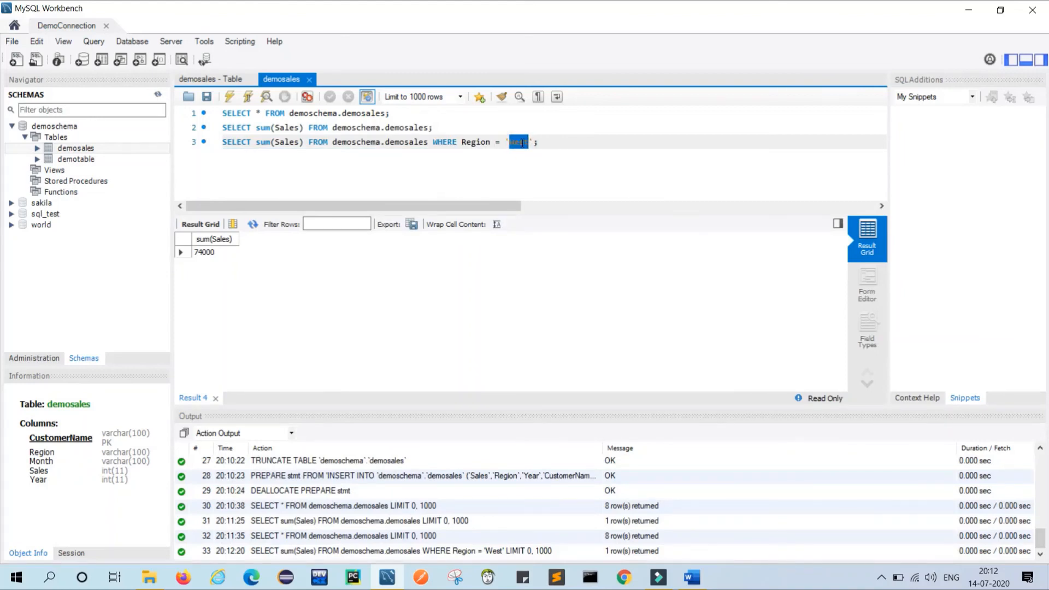
pyautogui.press('BackSpace')
pyautogui.write('East')
pyautogui.tripleClick(567, 144)
pyautogui.click(229, 98)
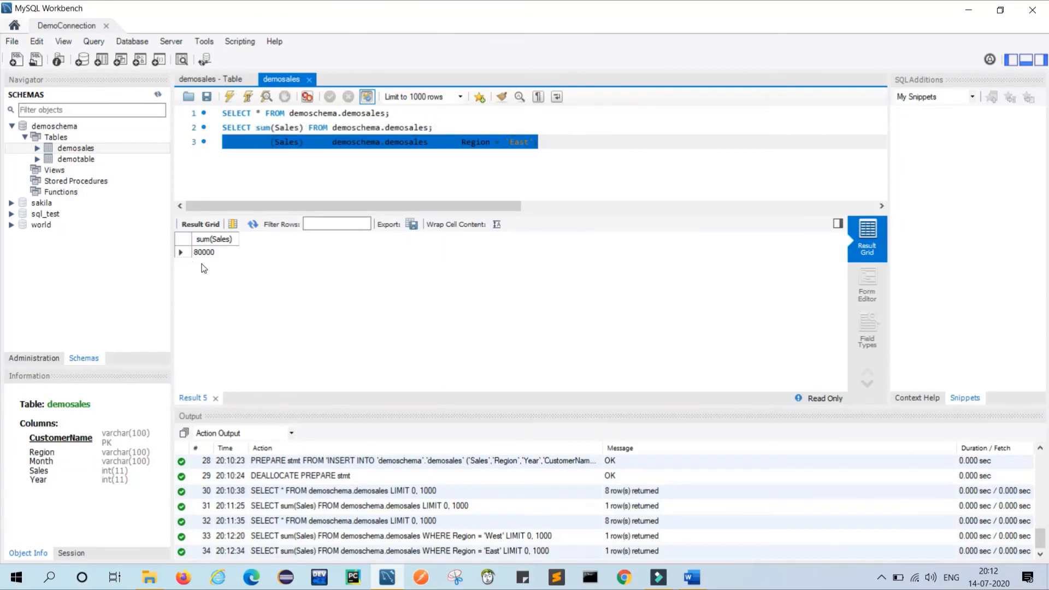
pyautogui.tripleClick(394, 114)
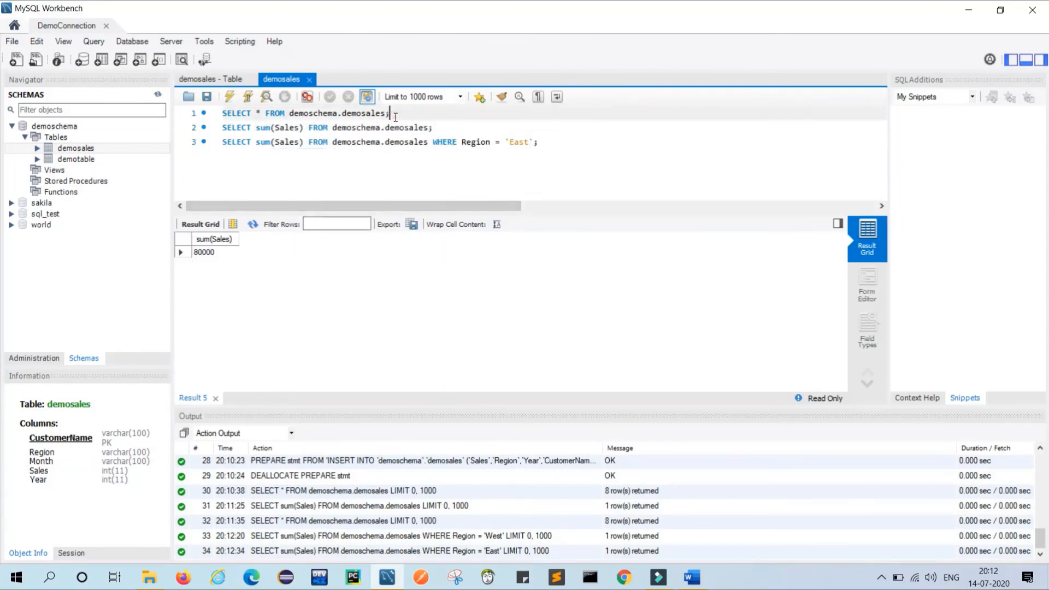
pyautogui.click(229, 98)
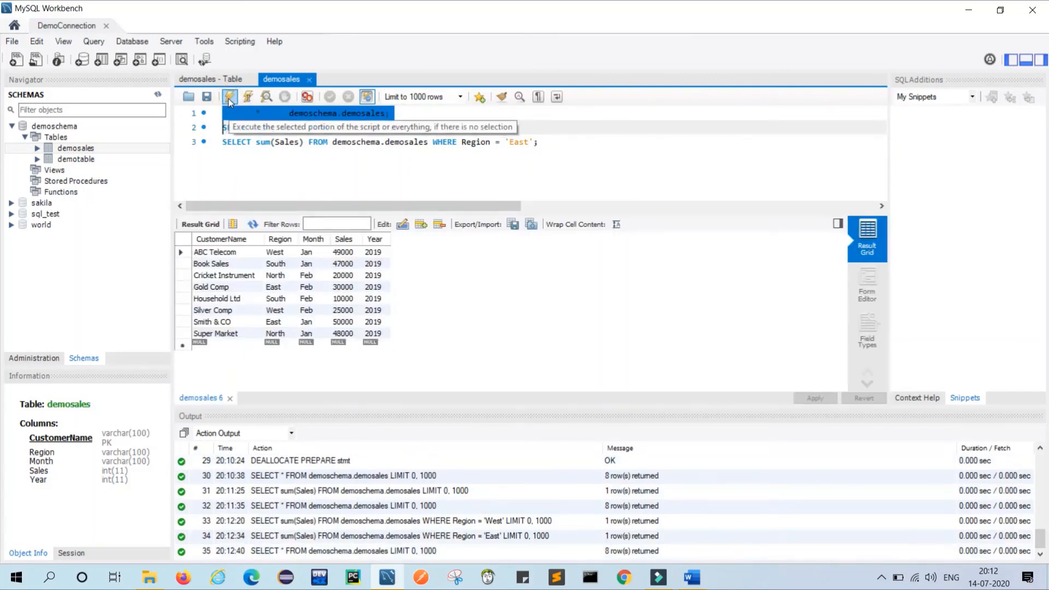